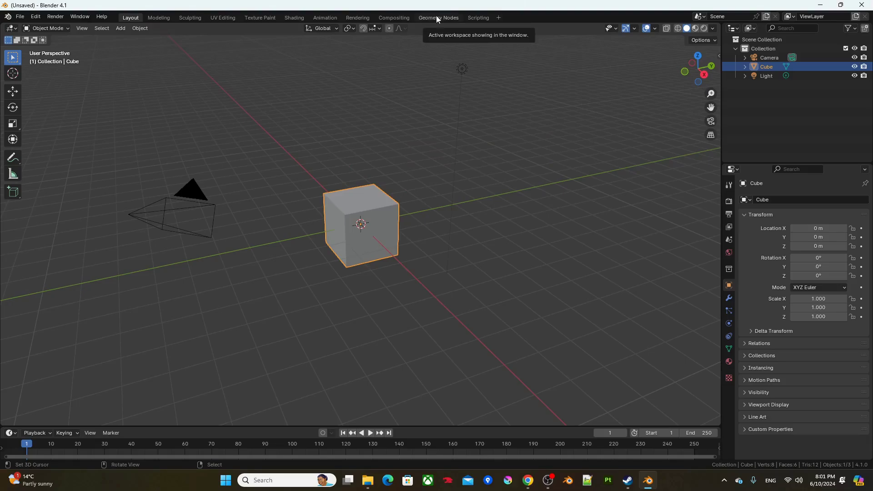
In the Geometry Nodes workspace, delete every scene object and add a plane at the origin.
click(436, 17)
key(alt+a)
key(a)
key(x)
click(441, 151)
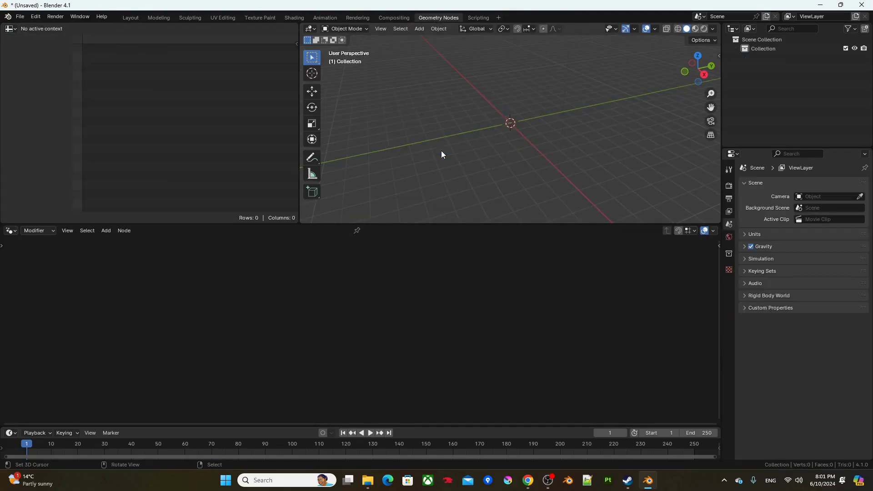
key(shift+a)
mouse_move(408, 165)
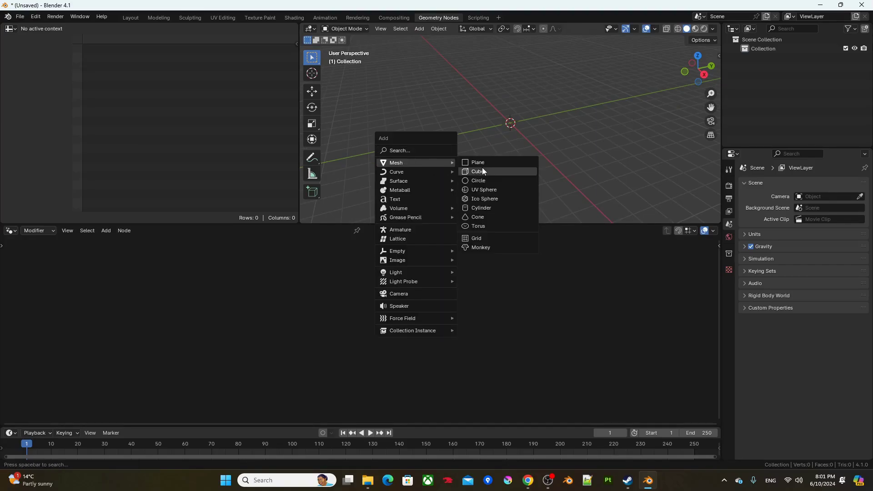
click(482, 164)
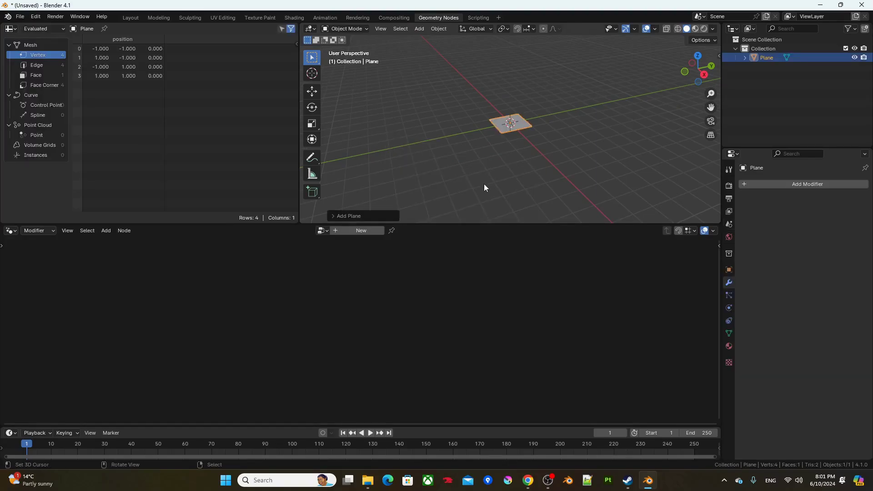
View the plane from the top, enlarge the node editor, create a new node tree, and delete Group Input.
key(KP_7)
scroll(490, 179, up, 3)
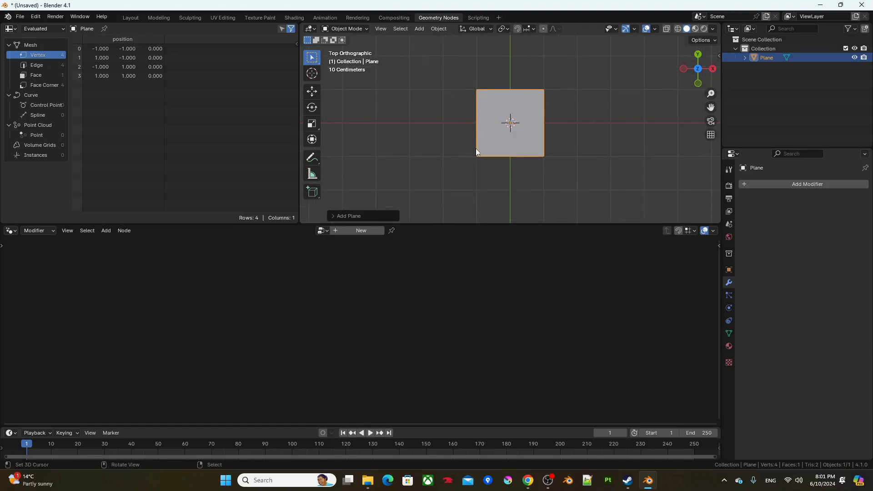
drag(482, 222, 479, 179)
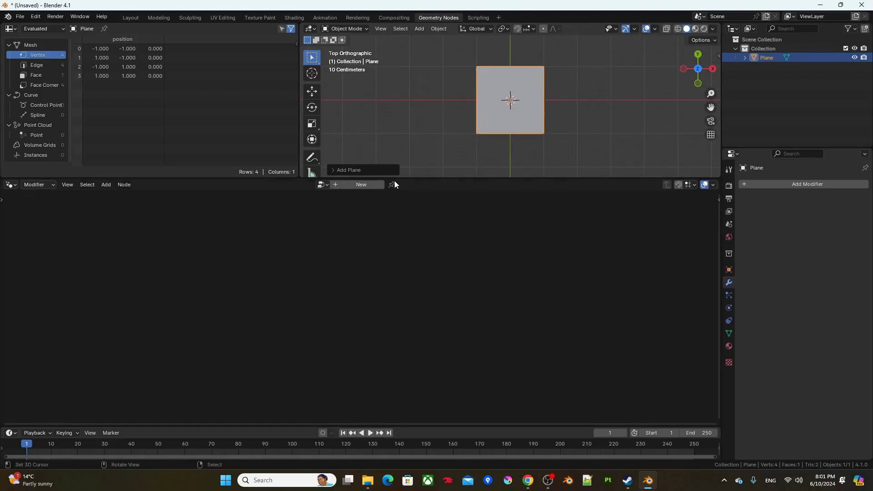
click(357, 187)
drag(149, 299, 317, 377)
key(x)
Add a String node and enter the text 'test'.
key(F3)
text(string)
key(Return)
click(207, 309)
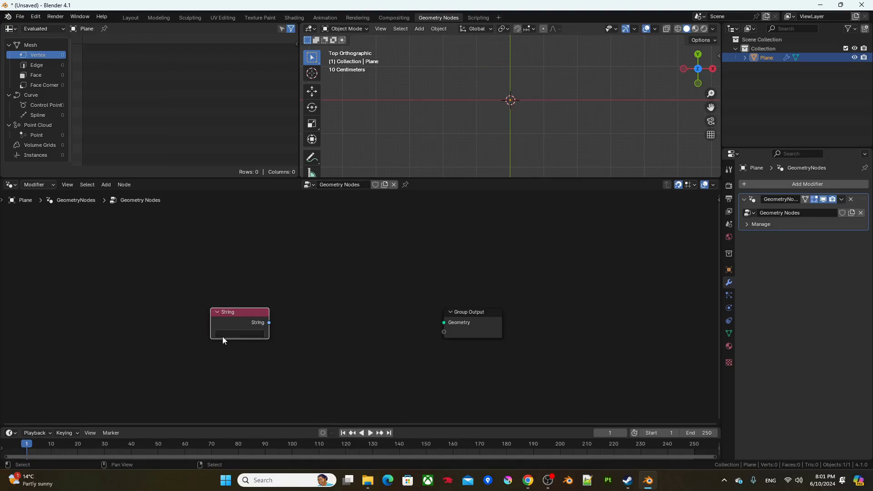
click(230, 332)
Feed the string into a String to Curves node and link its instances to Group Output.
drag(274, 324, 291, 318)
text(st)
click(292, 334)
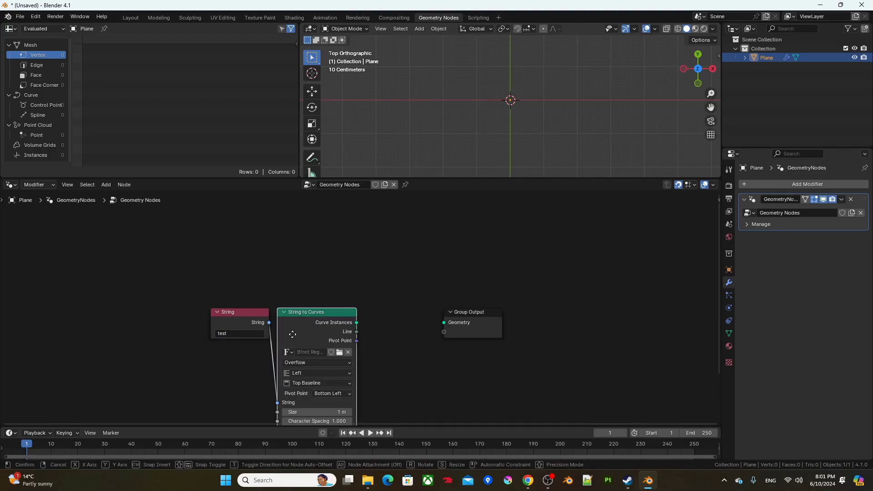
click(292, 334)
drag(356, 322, 503, 323)
ctrl+middle_drag(527, 119, 516, 138)
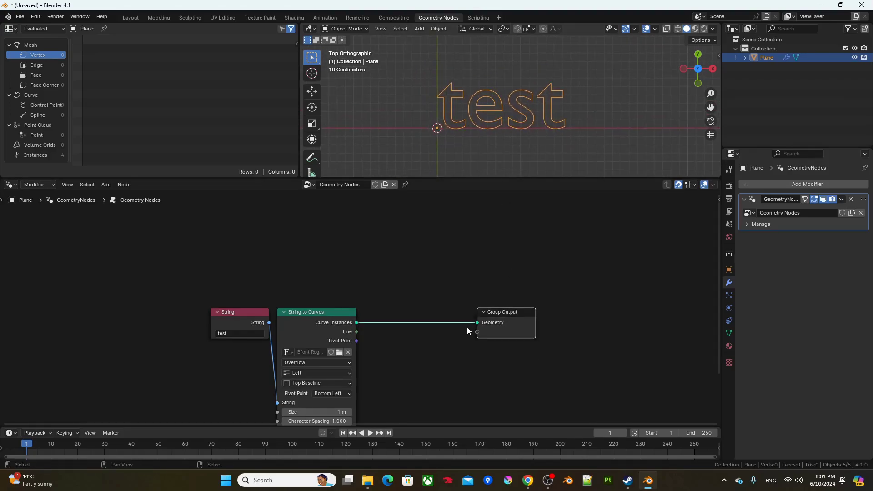
Move Group Output right and insert a Fill Curve node to fill the letters.
key(g)
click(557, 314)
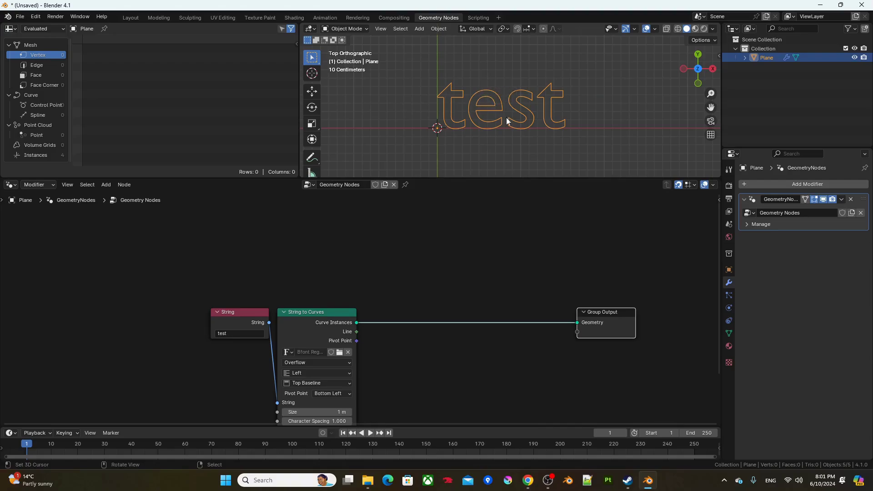
mouse_move(443, 280)
middle_down()
mouse_move(527, 276)
mouse_move(451, 283)
middle_up()
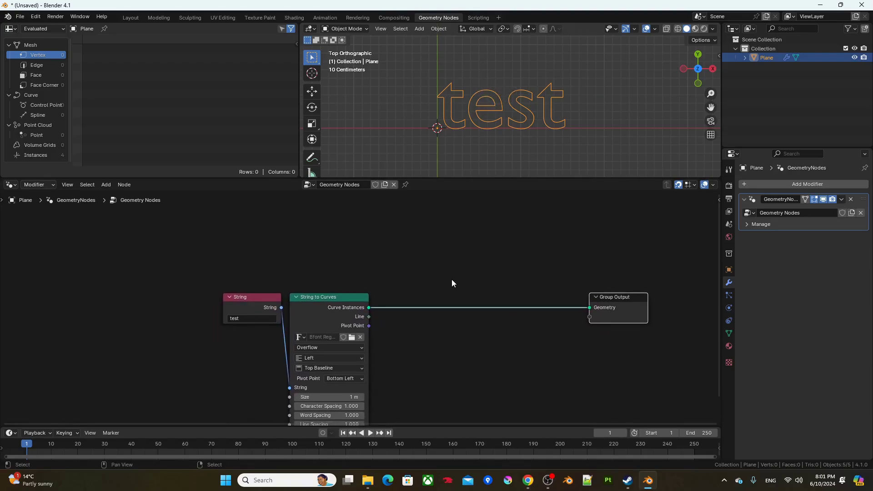
key(shift+a)
text(fill)
key(Return)
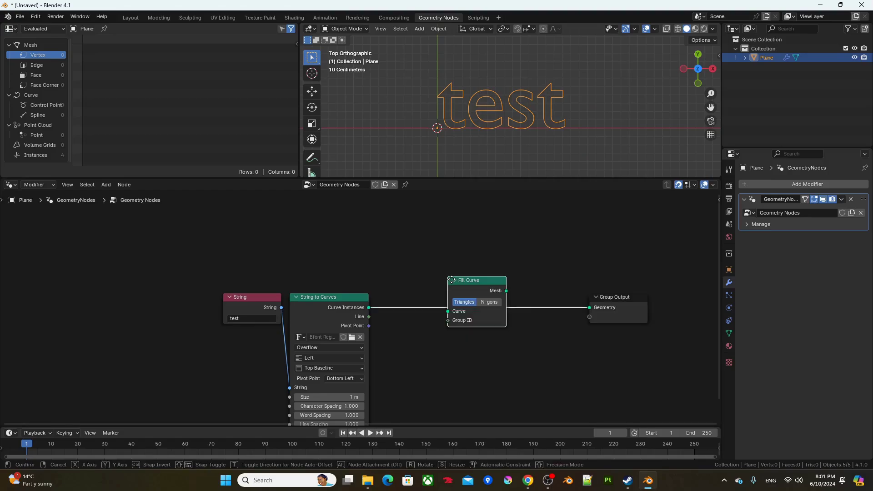
click(379, 297)
Insert a Translate Instances node just before Group Output.
middle_drag(410, 319, 334, 320)
drag(541, 297, 685, 298)
middle_drag(629, 339, 481, 294)
key(F3)
text(tranlate)
key(Return)
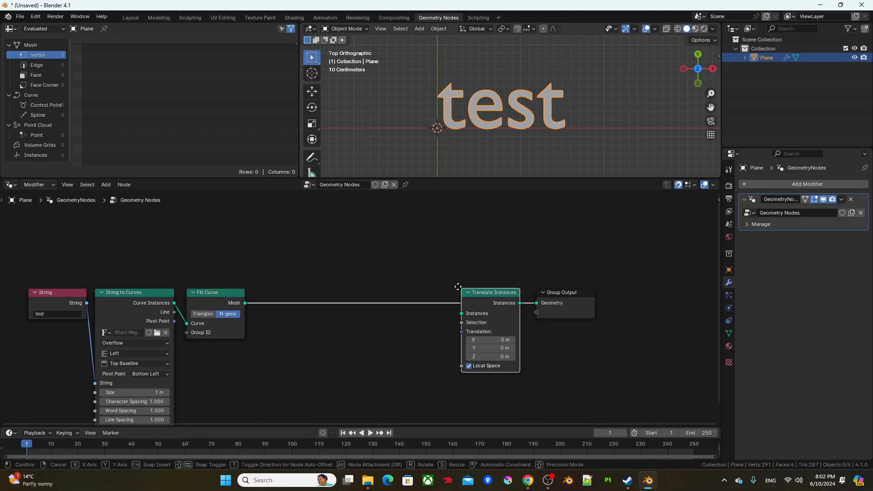
click(461, 291)
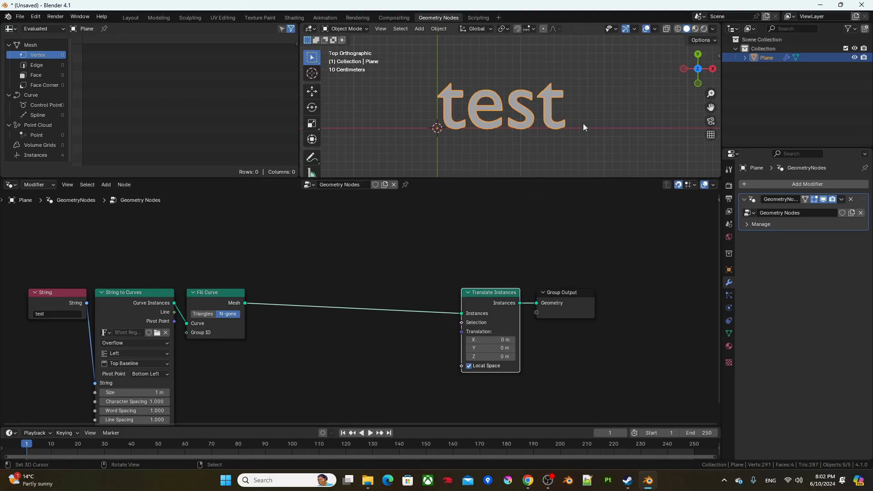
Drive Translation with a Combine XYZ node whose X comes from a Map Range node.
middle_drag(466, 263, 550, 235)
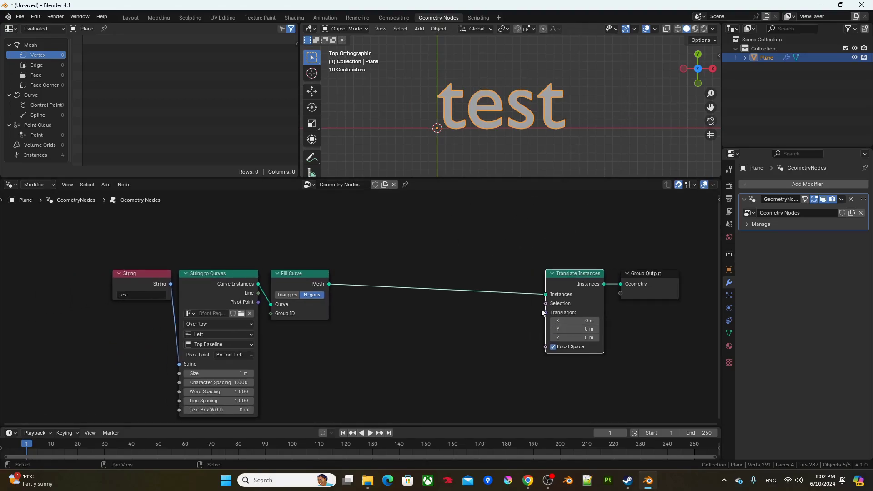
drag(517, 311, 514, 313)
text(cx)
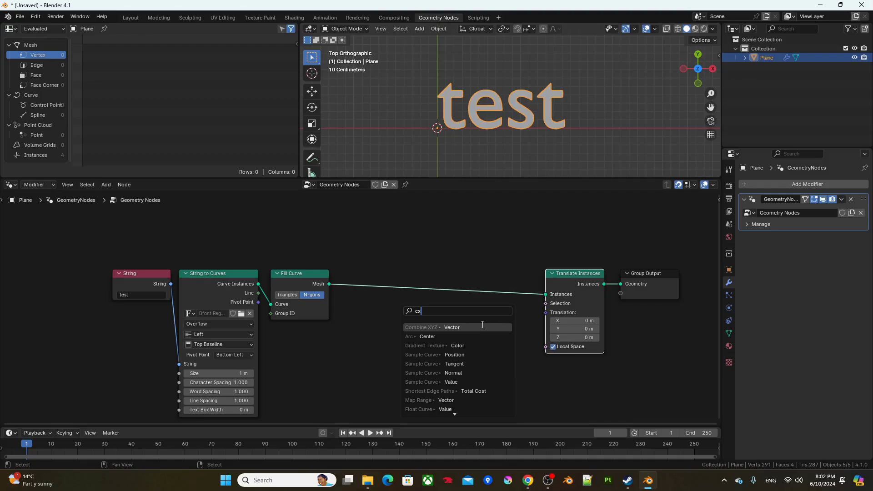
click(483, 325)
click(501, 321)
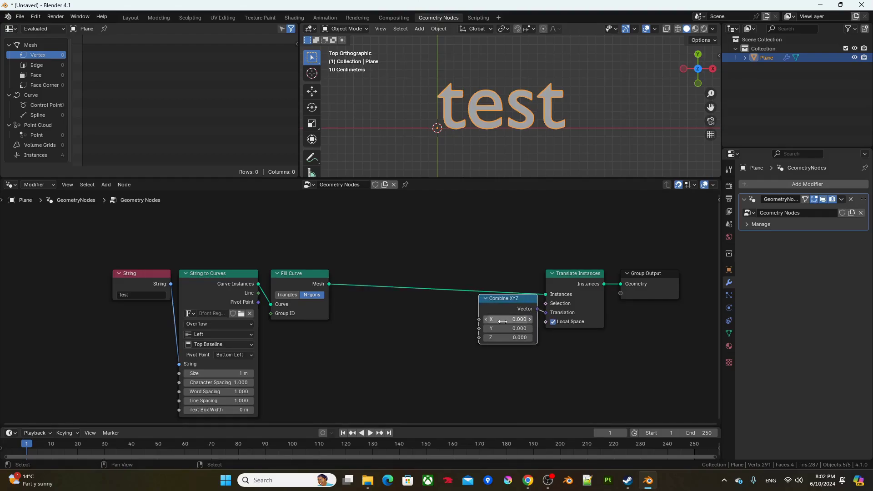
drag(479, 320, 364, 324)
text(ma)
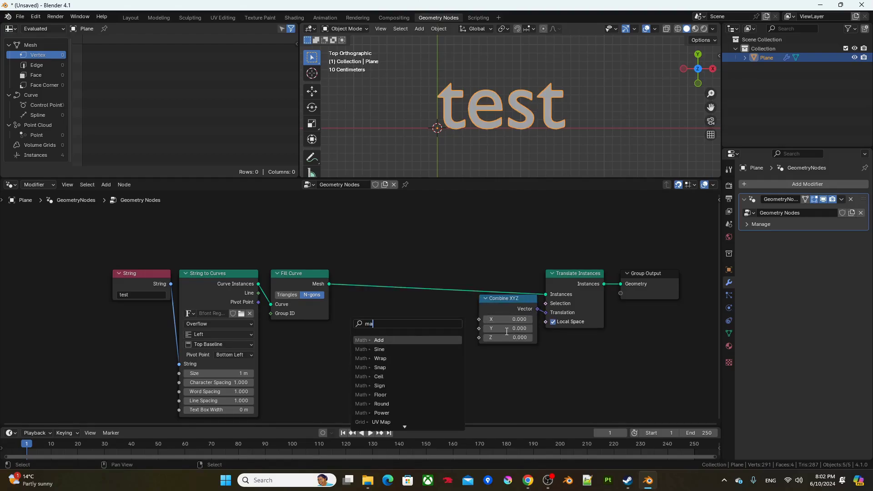
text(p)
key(Return)
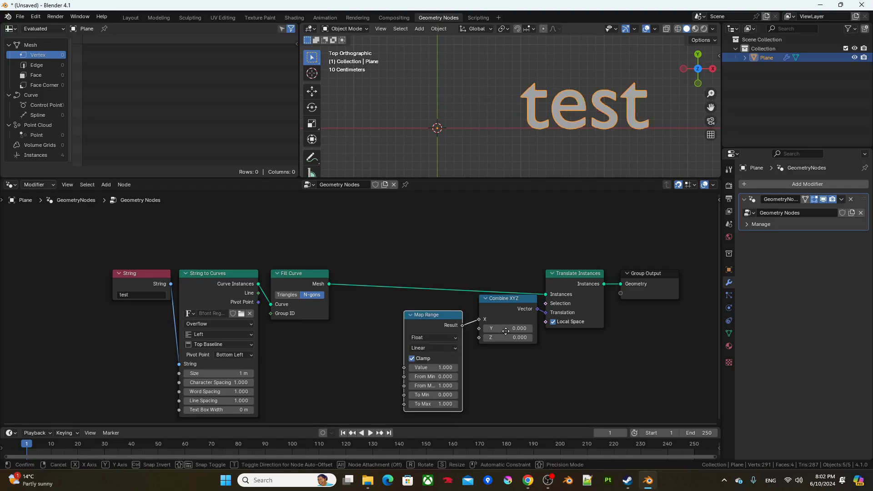
click(520, 312)
middle_drag(520, 311, 575, 295)
Feed Map Range's Value from a Subtract node whose first input is Scene Time Seconds.
drag(449, 339, 449, 338)
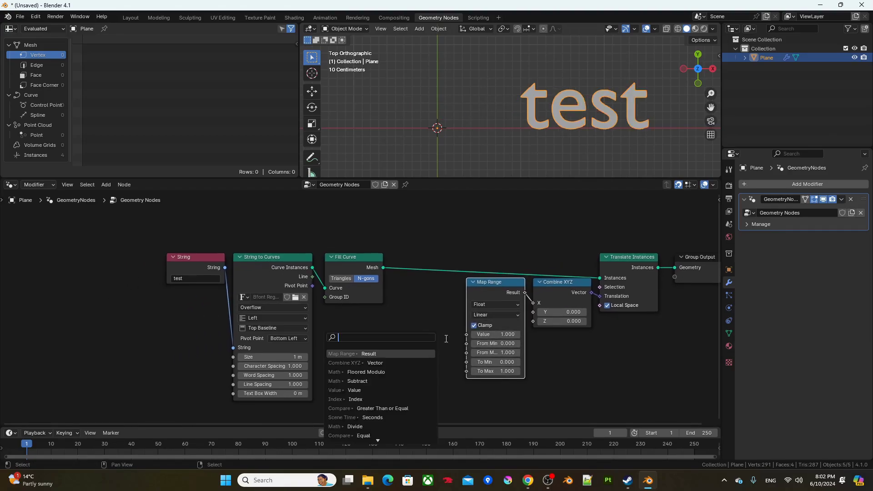
text(sub)
key(Return)
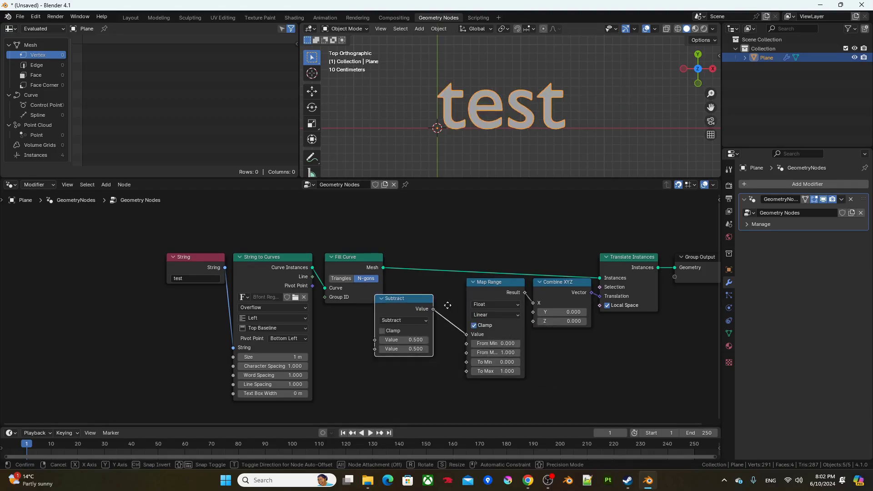
click(472, 325)
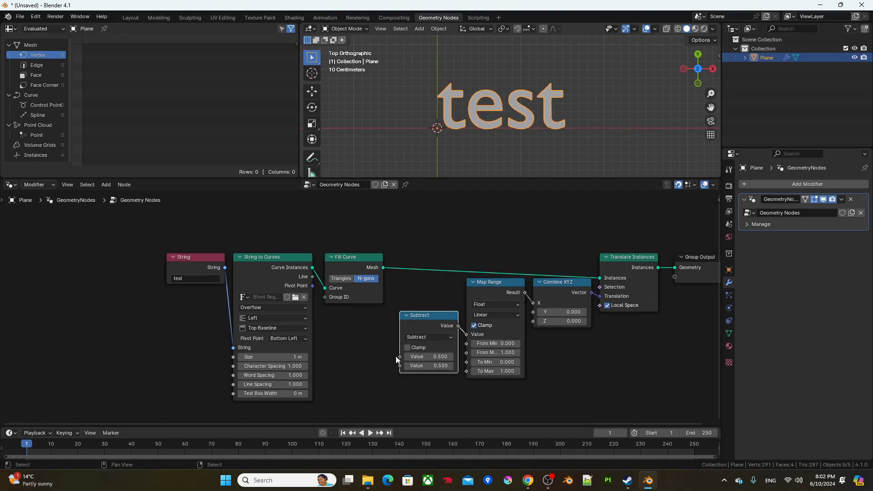
drag(396, 356, 367, 334)
text(sce)
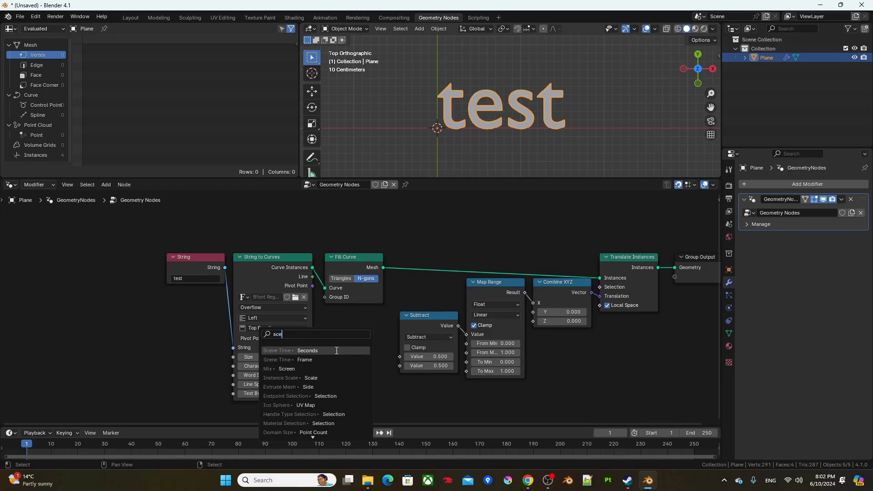
click(336, 351)
click(364, 340)
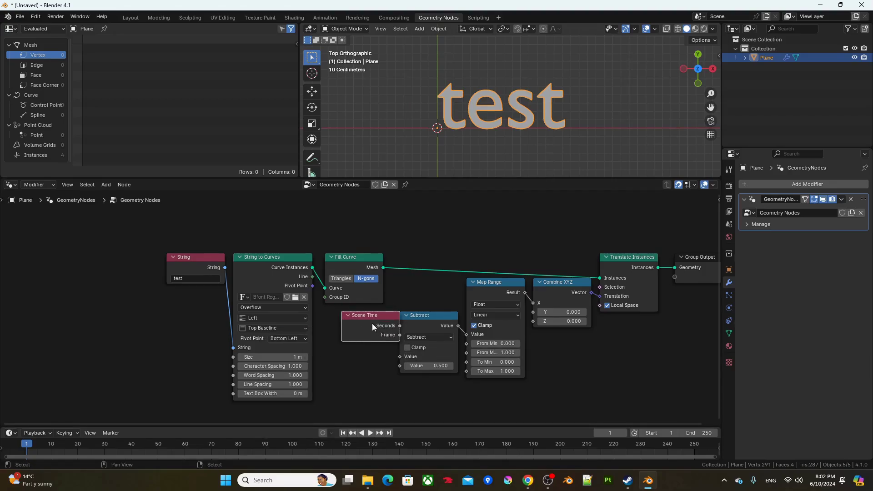
Subtract the letter Index, and set Map Range To Min 2 and To Max 0.
drag(399, 364, 384, 371)
text(index)
key(Return)
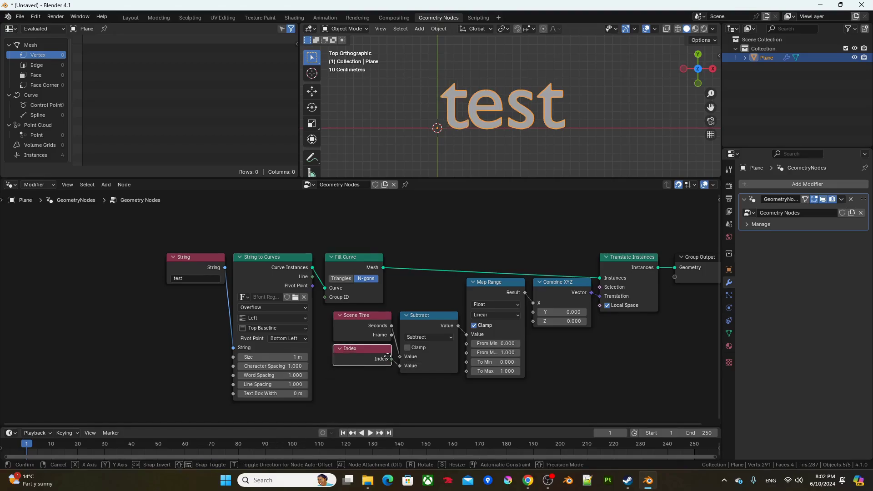
click(389, 351)
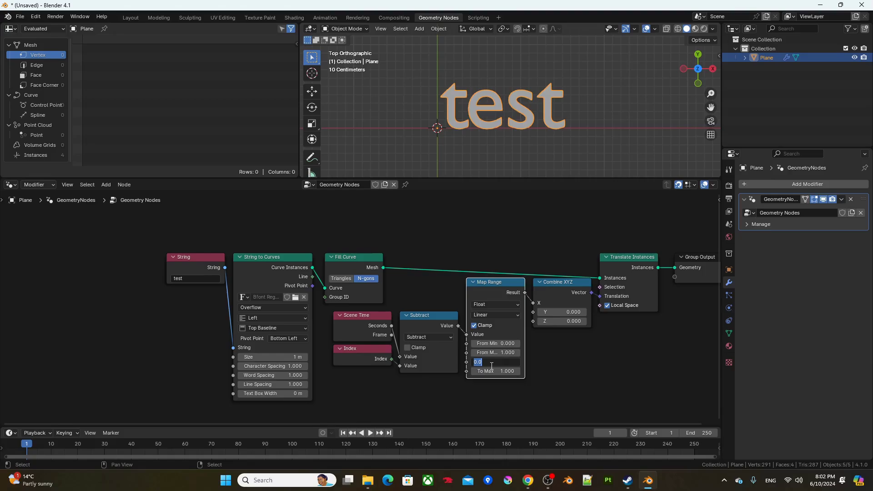
text(2)
key(Tab)
text(0)
key(Return)
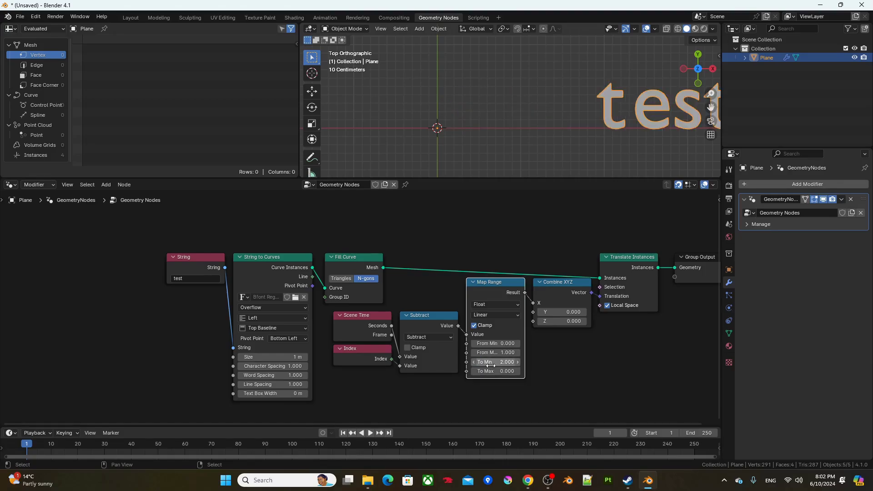
Preview the sliding letters, then set the animation End frame to 120.
key(space)
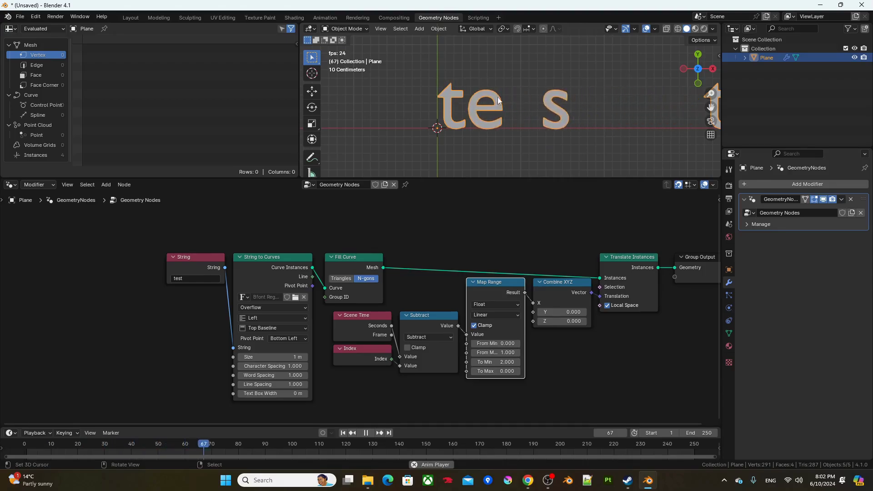
key(space)
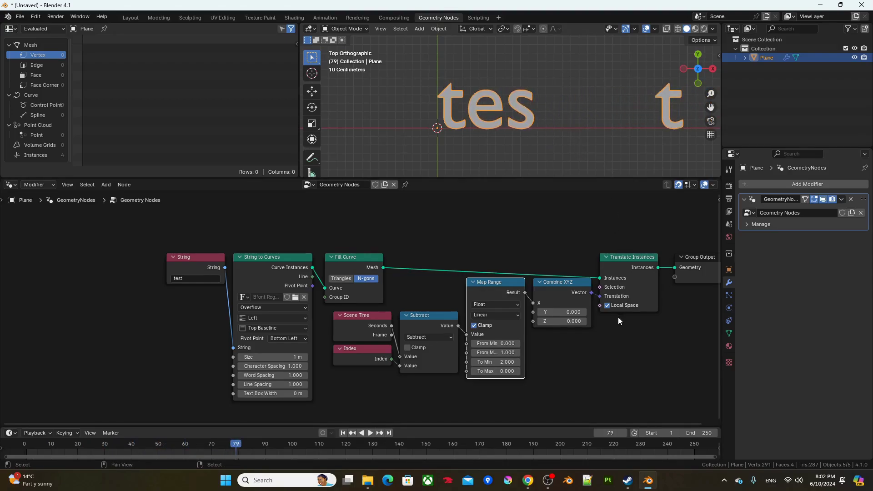
key(Home)
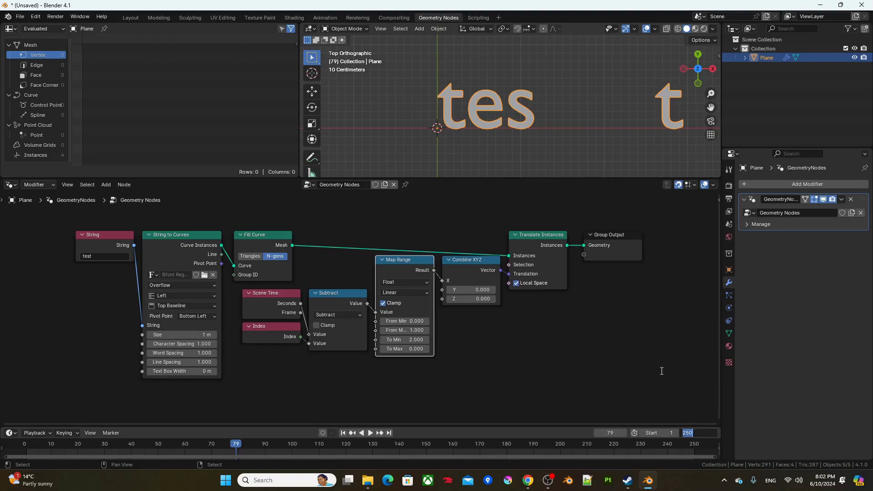
key(Return)
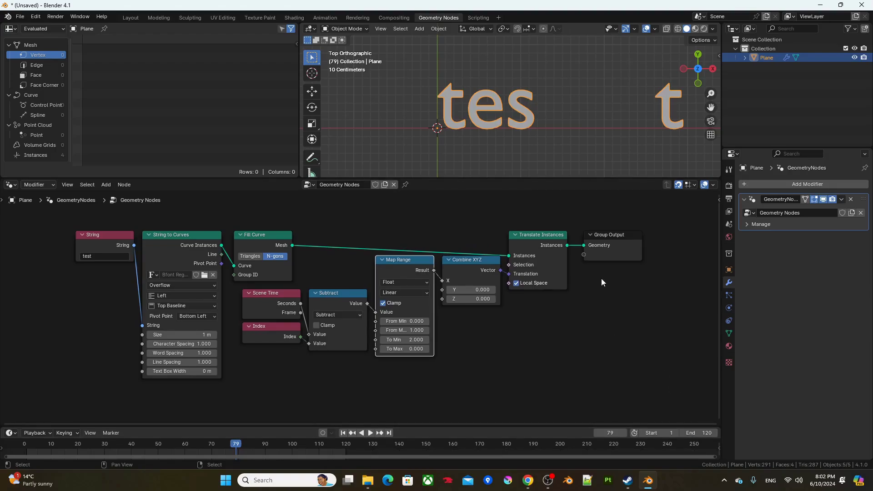
Move Group Output far right and add a Rotate Instances node onto the output link.
middle_drag(607, 287, 440, 291)
drag(404, 279, 686, 278)
shift+middle_drag(598, 304, 525, 308)
key(F3)
text(rotate)
key(Down)
key(Down)
key(Down)
key(Down)
key(Return)
Insert Rotate Instances before Group Output and feed its Rotation from a new Combine XYZ.
click(507, 269)
shift+middle_drag(449, 326, 508, 300)
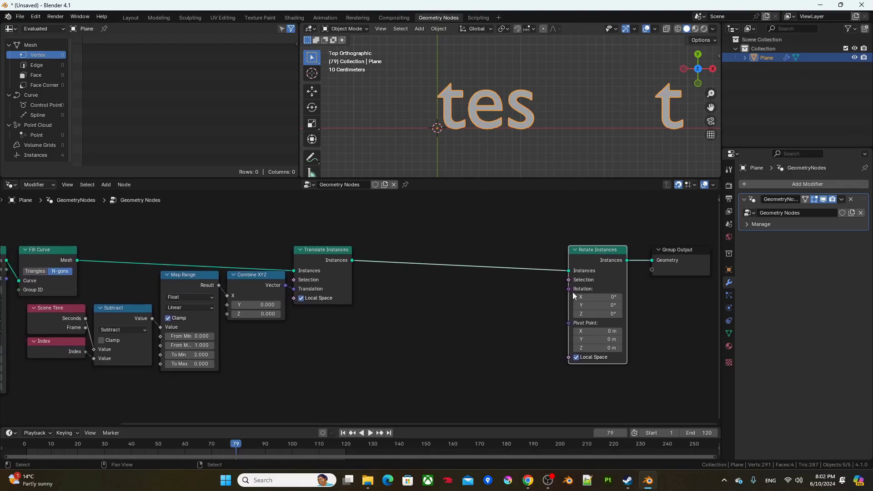
drag(569, 289, 533, 297)
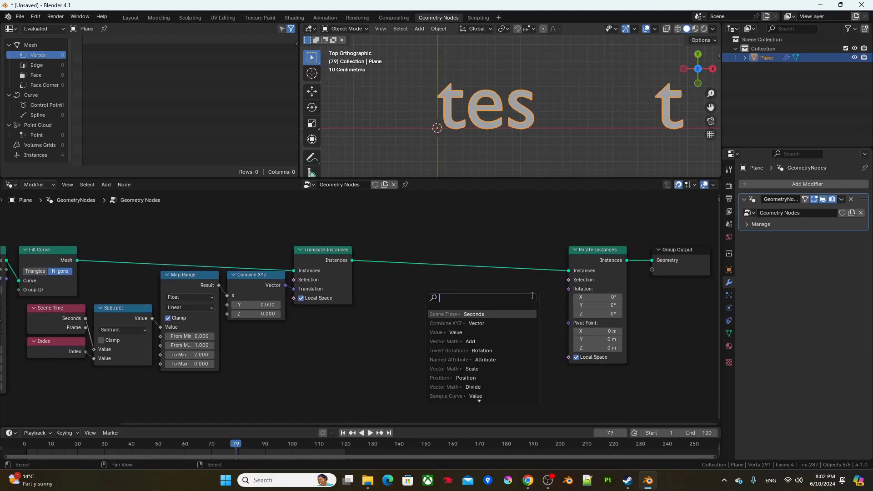
text(cx)
click(496, 314)
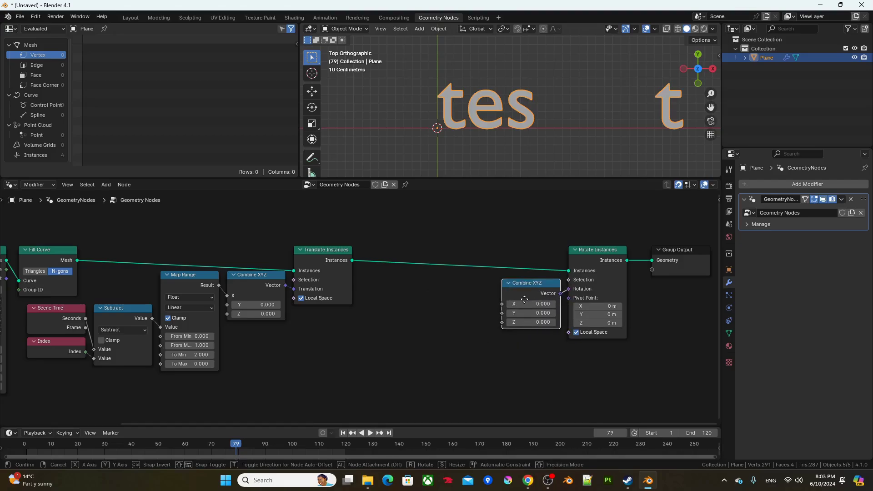
click(506, 321)
Drive Combine XYZ's Z with a Map Range fed by Subtract, To Max tau (6.283).
drag(502, 322, 489, 326)
text(mapra)
key(Return)
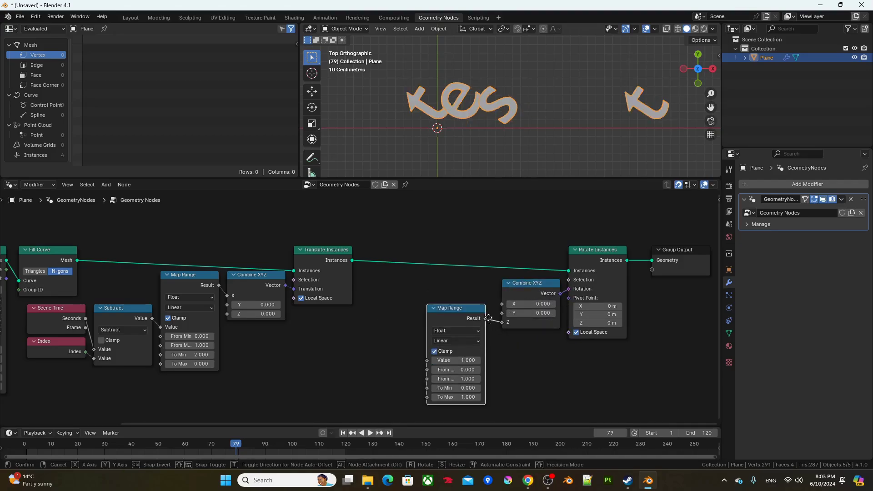
click(493, 297)
middle_drag(492, 300, 557, 303)
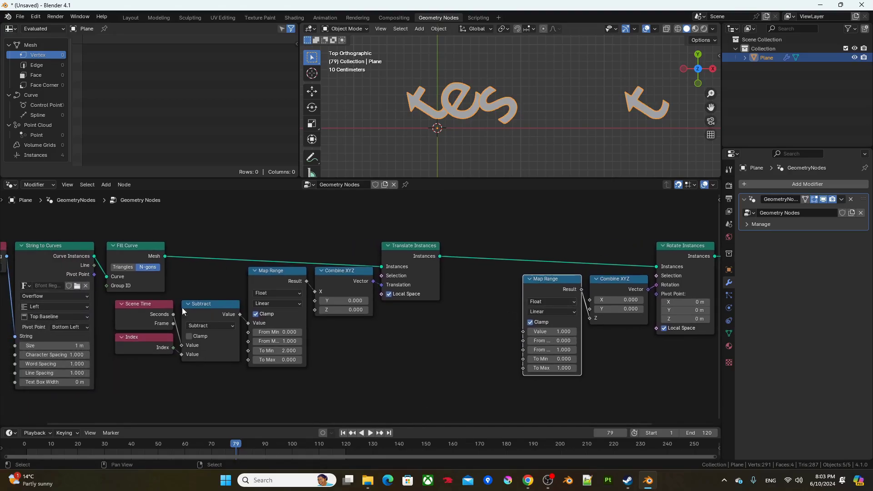
drag(240, 314, 243, 313)
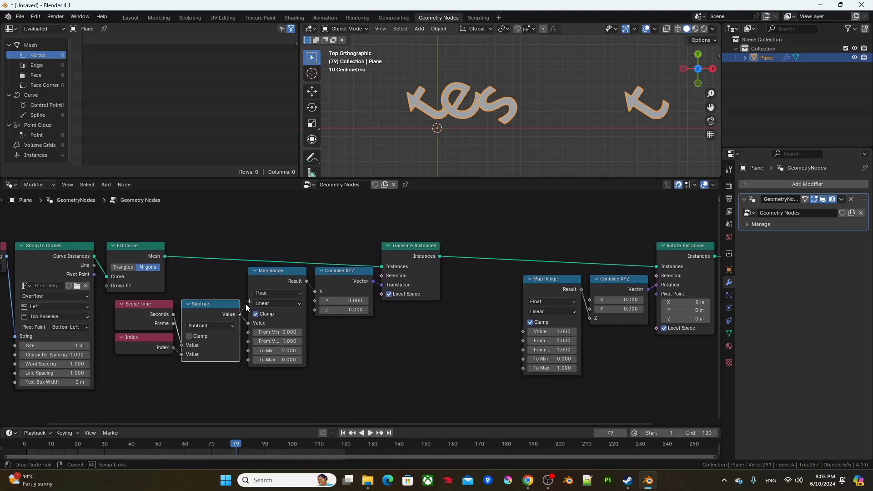
drag(469, 306, 519, 331)
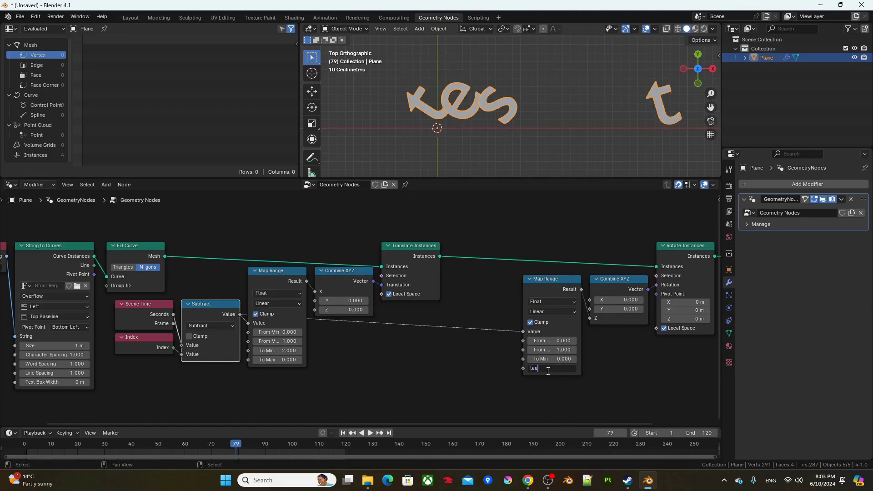
click(548, 371)
text(tau)
key(Return)
Set the String to Curves pivot point to Midpoint and link it to Rotate Instances' pivot.
mouse_move(457, 344)
middle_down()
mouse_move(442, 335)
mouse_move(458, 332)
middle_up()
middle_drag(64, 261, 119, 258)
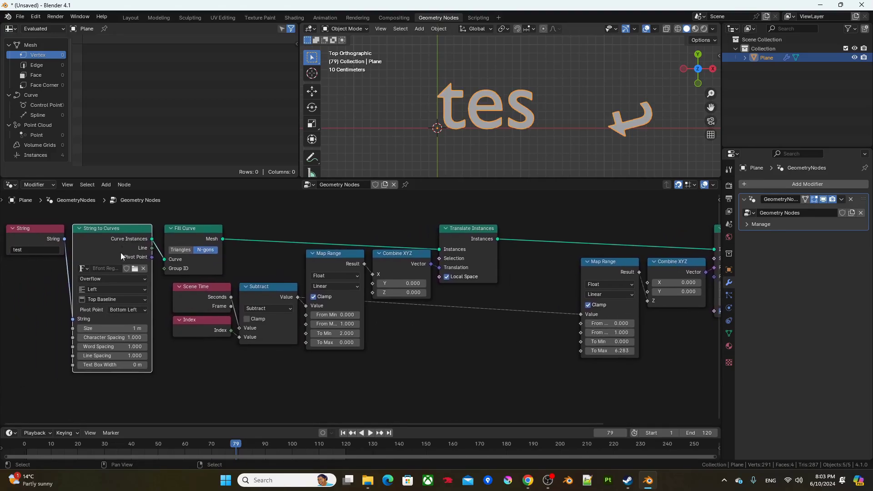
click(125, 310)
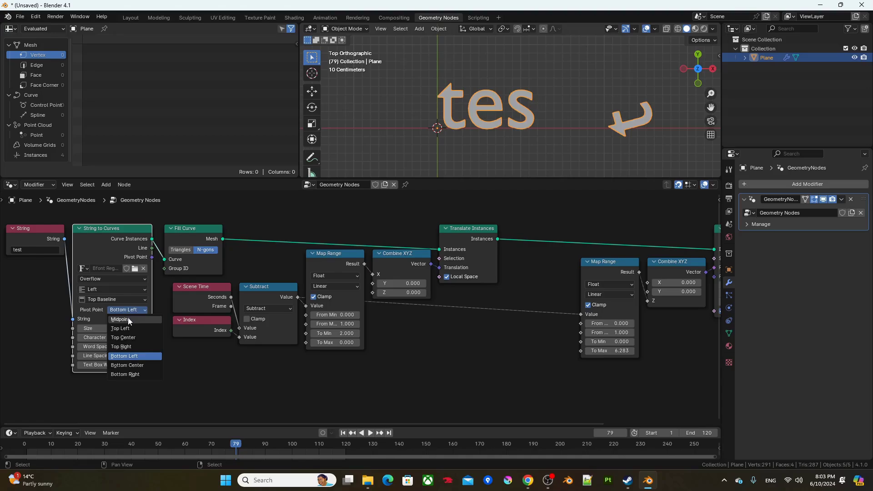
click(128, 319)
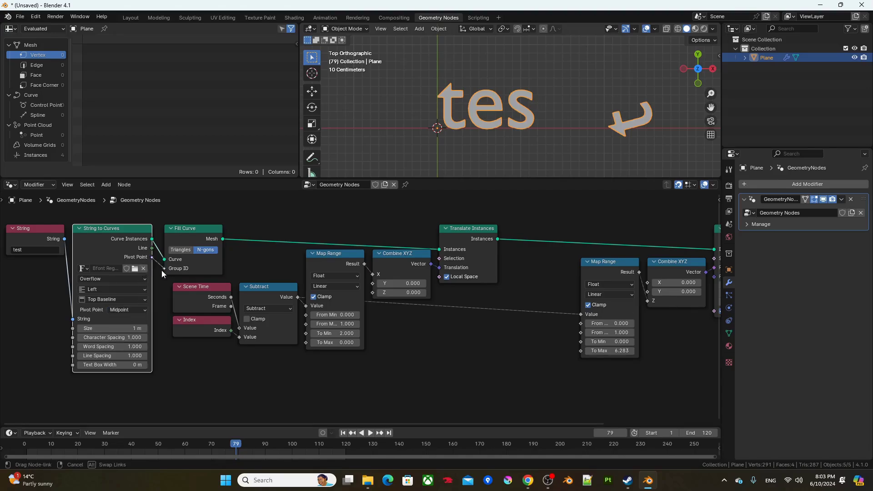
drag(464, 265, 629, 277)
Shift the three rotation nodes left horizontally and return to the first frame.
drag(485, 221, 664, 354)
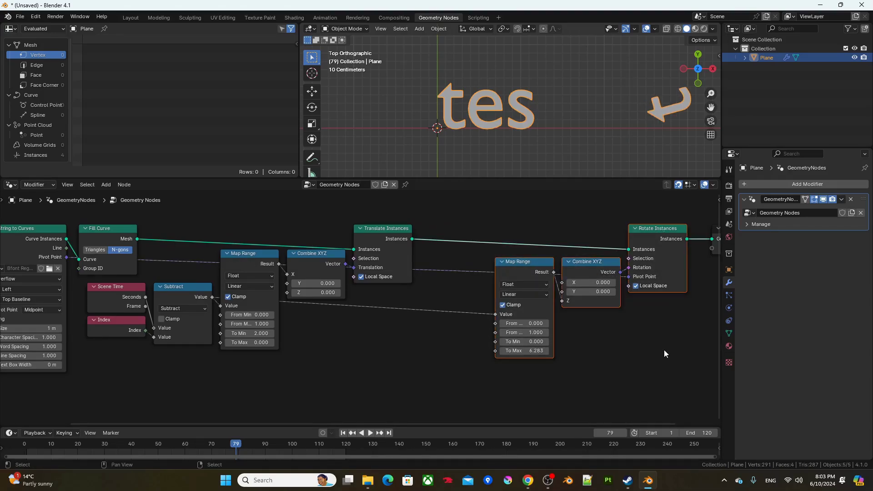
key(g)
key(x)
click(598, 347)
click(531, 351)
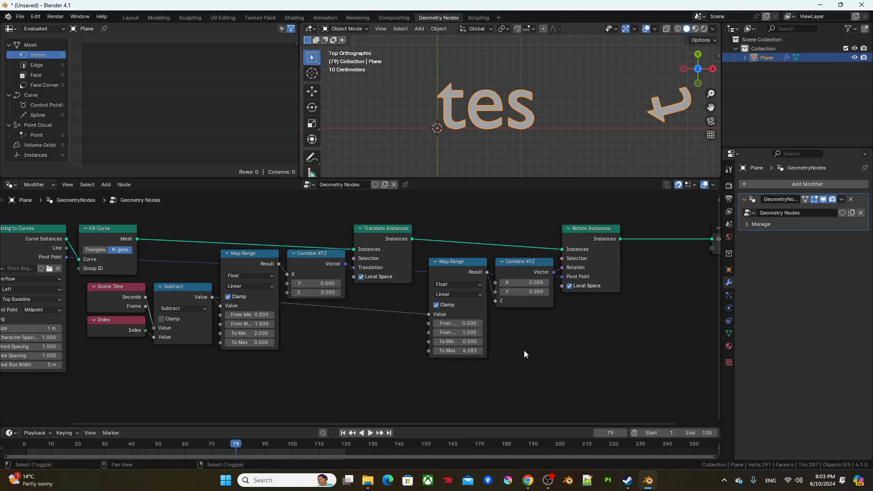
key(shift+Left)
Preview the spinning letters, stopping at frame 21, then select the Group Output node.
key(space)
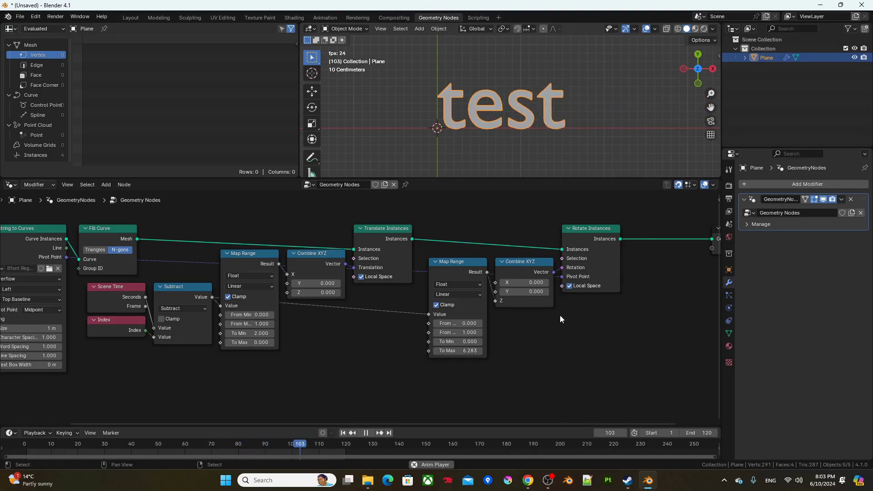
key(space)
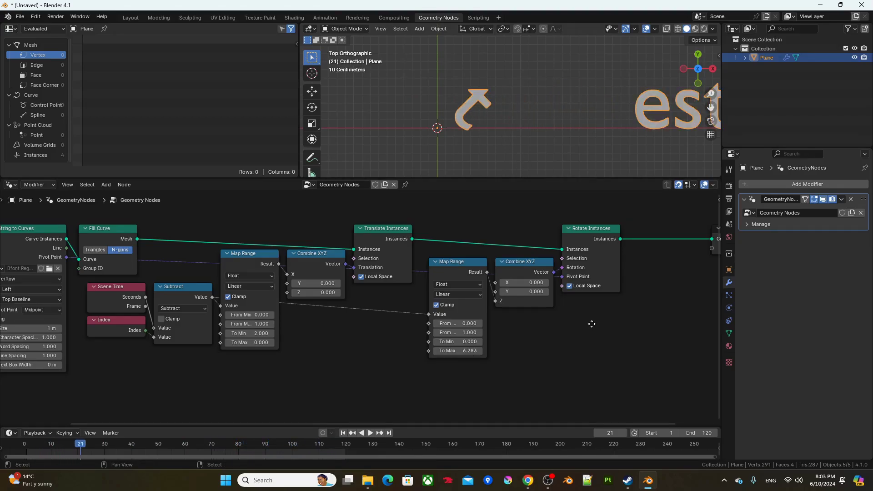
middle_drag(583, 321, 367, 342)
drag(454, 254, 507, 312)
Slide Group Output further right in two horizontal moves and pan down to free space above the chain.
key(g)
key(x)
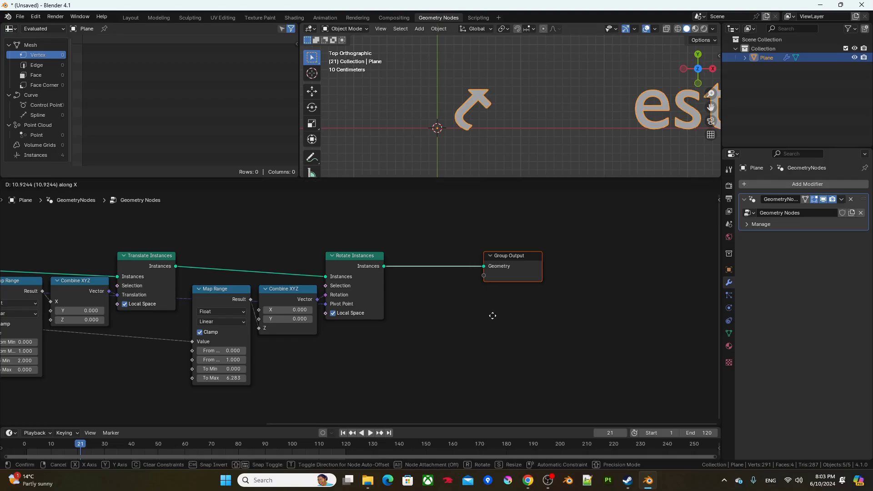
click(653, 305)
middle_drag(634, 303, 552, 322)
key(g)
key(x)
click(534, 288)
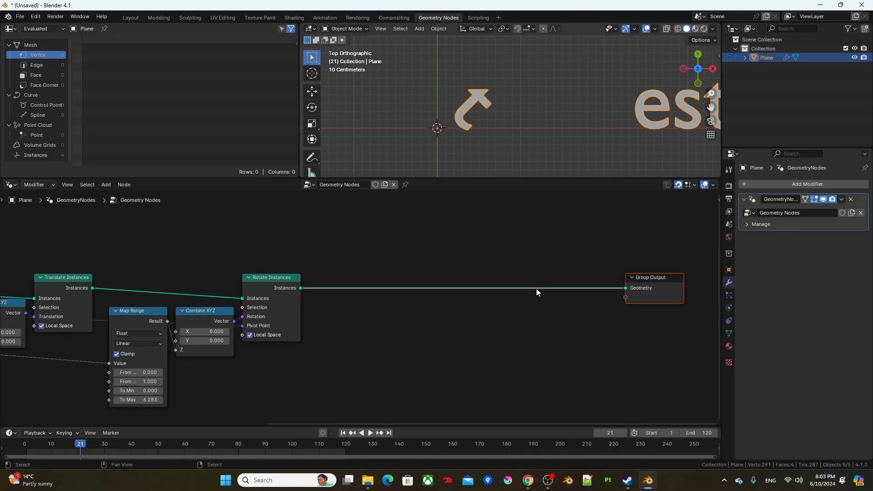
middle_drag(518, 253, 511, 289)
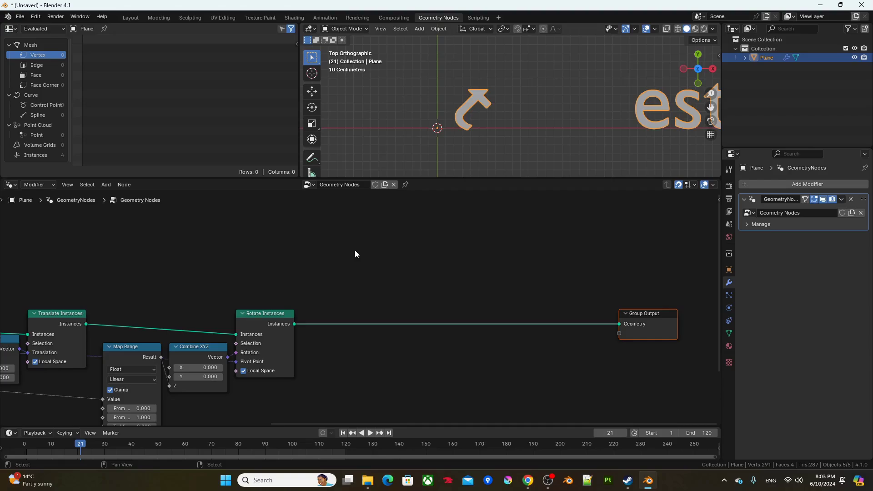
middle_drag(493, 270, 465, 287)
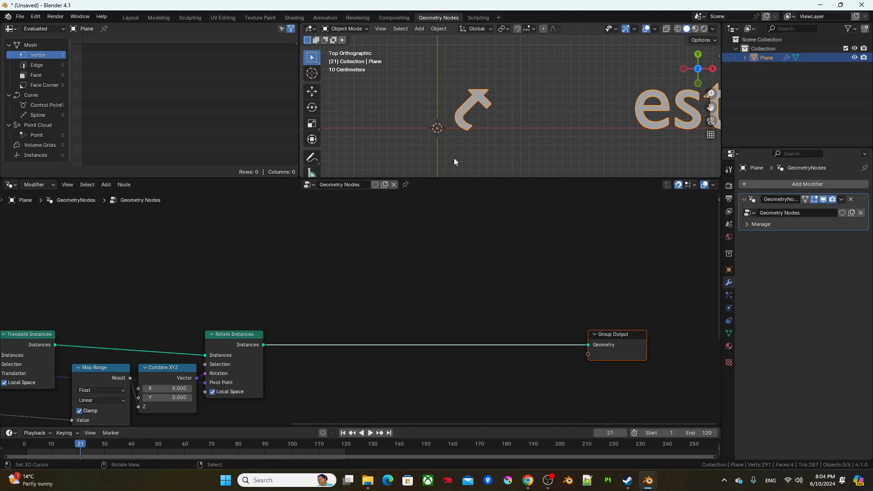
Add a Simulation Zone above the letter chain and widen it.
key(F3)
text(sz)
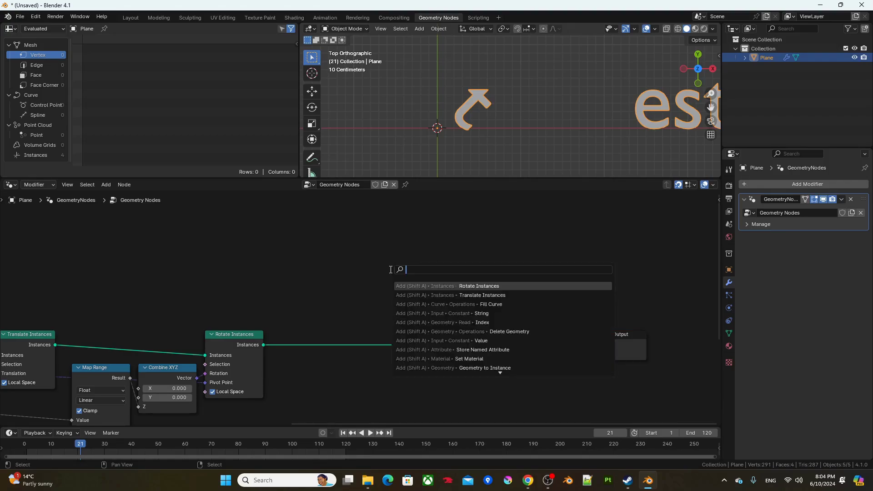
key(Return)
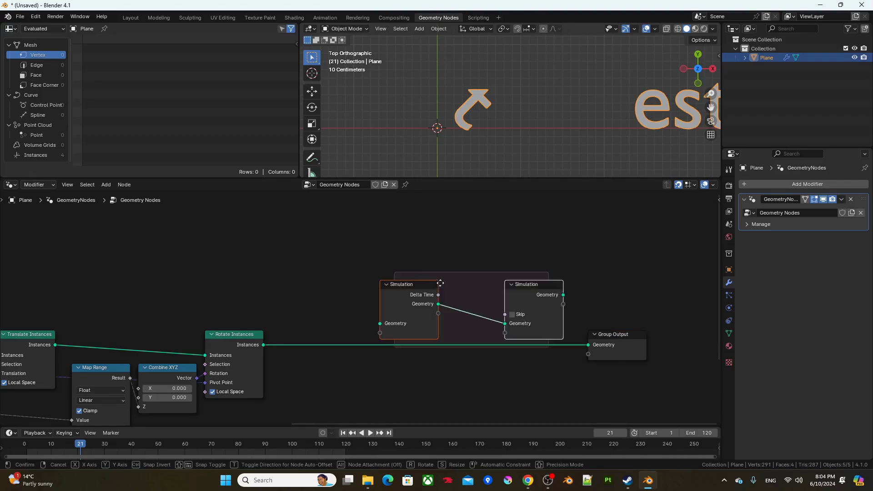
click(482, 282)
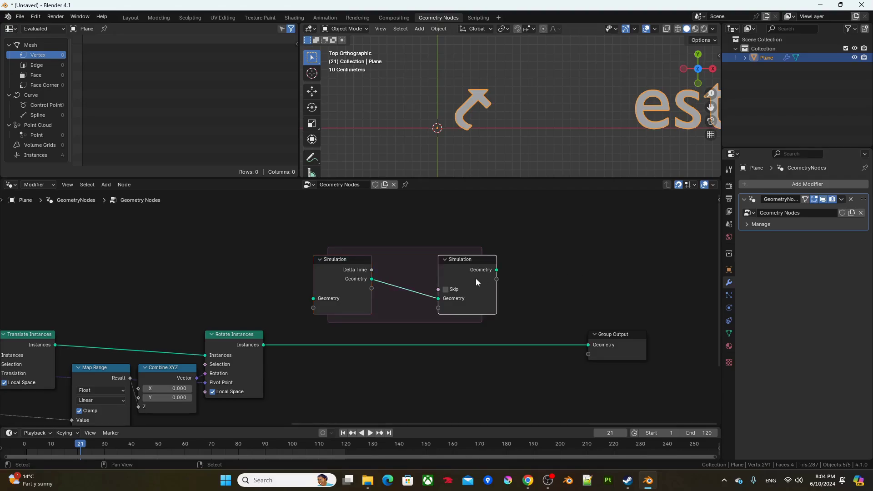
drag(476, 278, 566, 280)
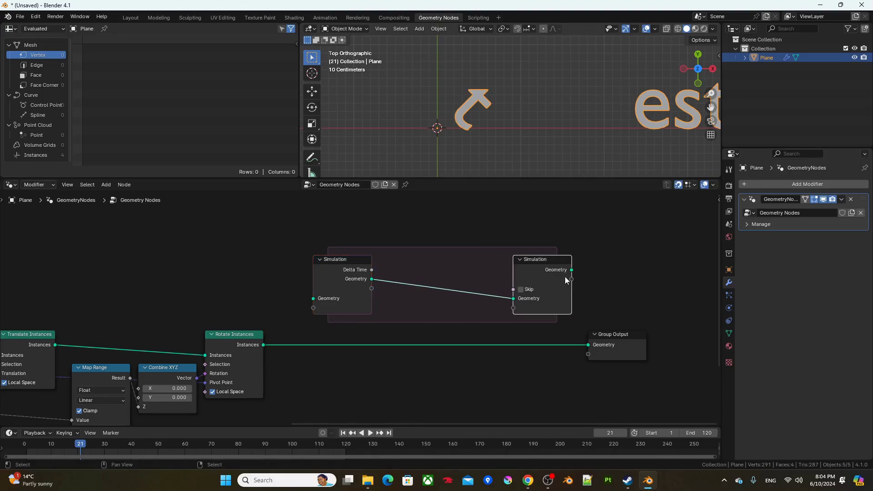
click(603, 271)
Place a Join Geometry node inside the zone and link the rotated letters toward it.
key(F3)
text(joing)
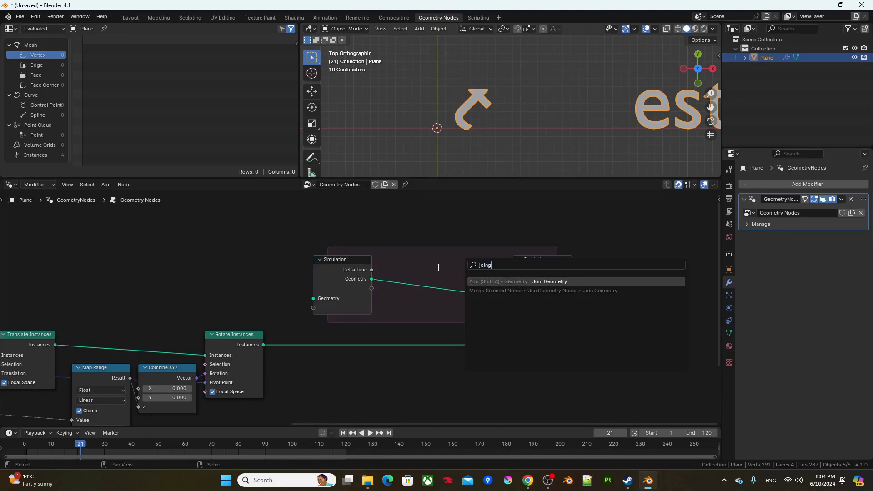
key(Return)
click(420, 259)
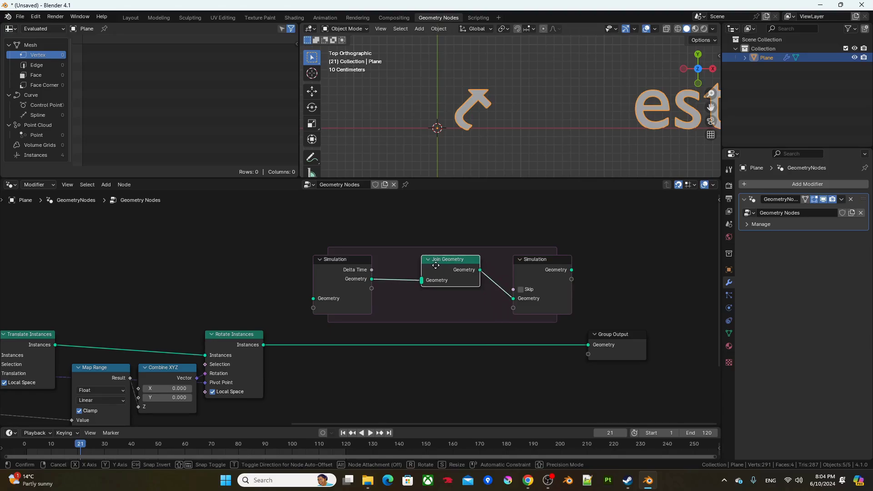
drag(263, 345, 412, 326)
Insert a Geometry to Instance node before Group Output and feed the instanced text into Join Geometry.
key(F3)
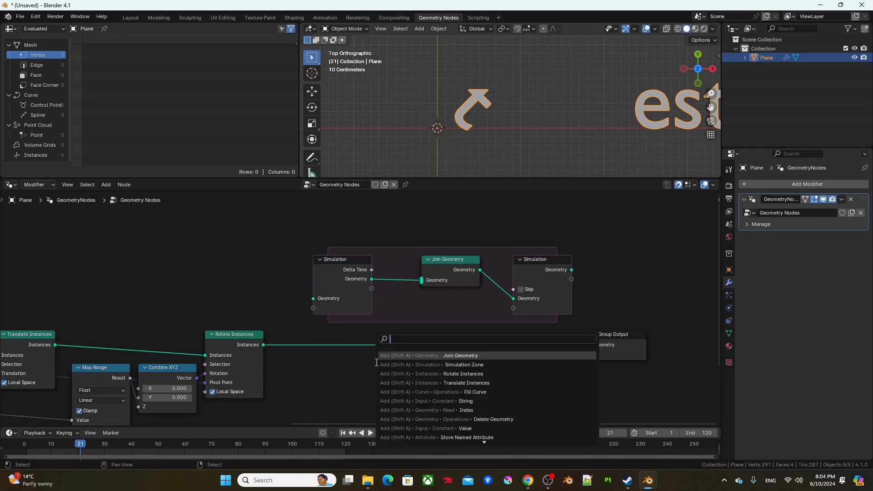
text(gt)
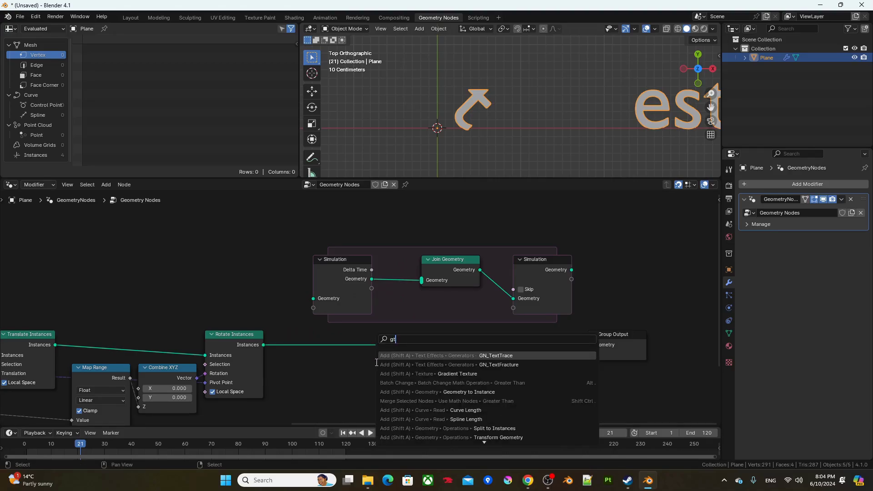
text(i)
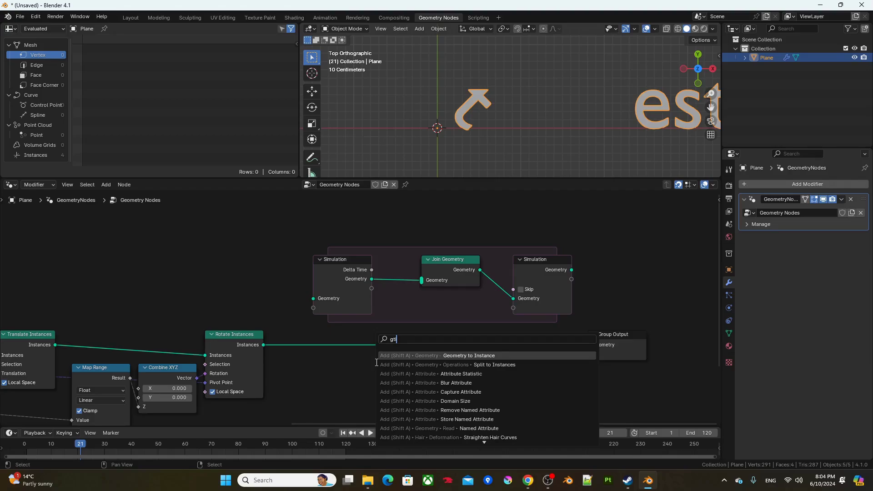
key(Return)
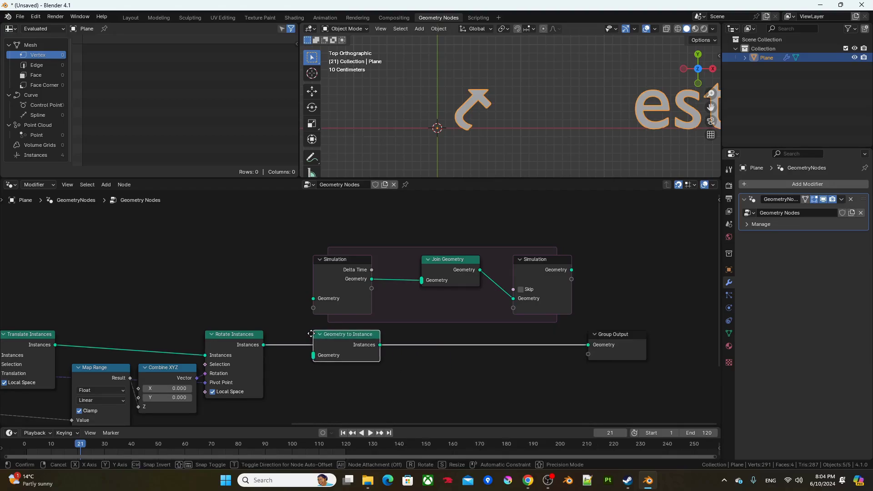
click(311, 334)
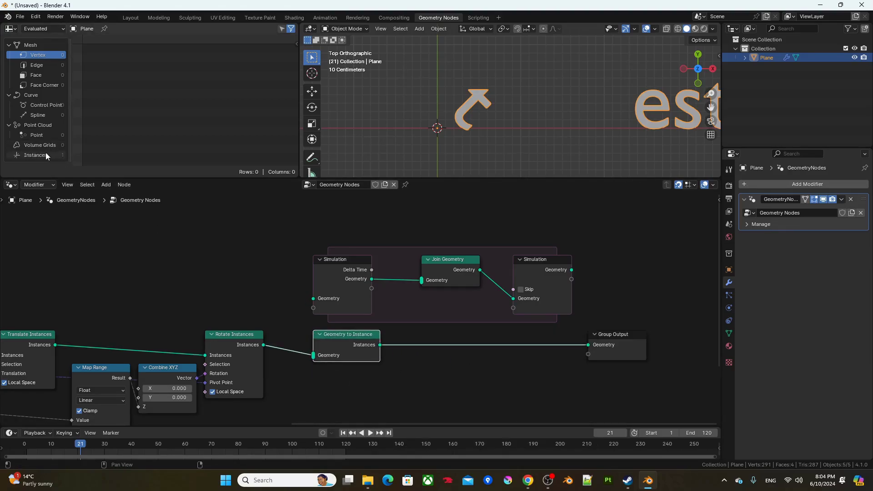
drag(359, 345, 423, 279)
Move Join Geometry closer to the simulation input and connect the simulation result to Group Output.
scroll(422, 295, up, 2)
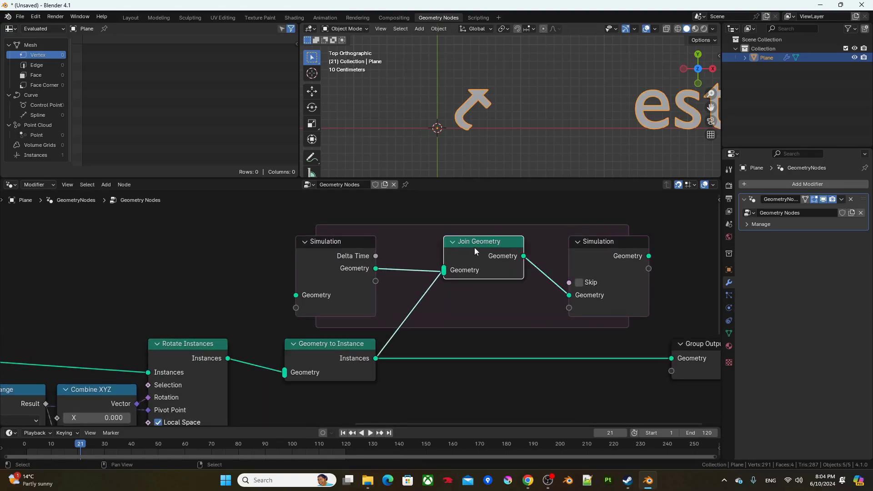
drag(473, 247, 424, 250)
middle_drag(502, 282, 337, 287)
drag(483, 262, 573, 242)
Play from the start to frame 89, list Instances in the spreadsheet, and select Simulation and Group Output nodes.
key(shift+Left)
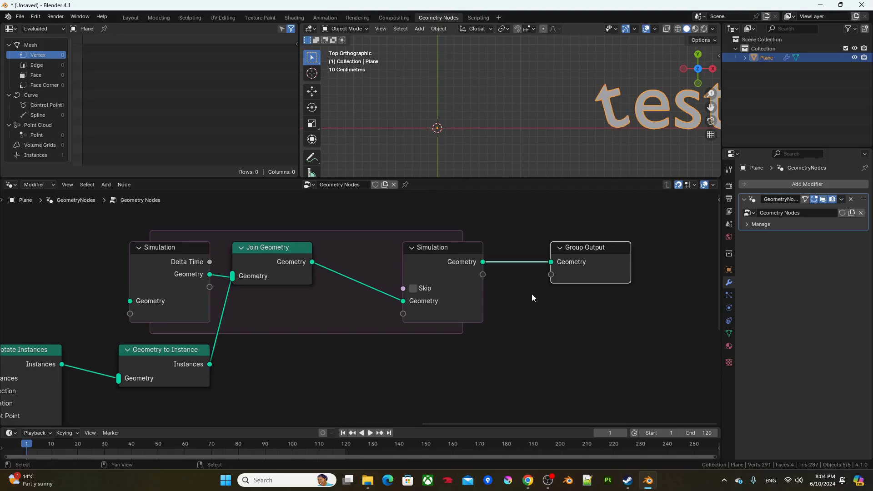
key(space)
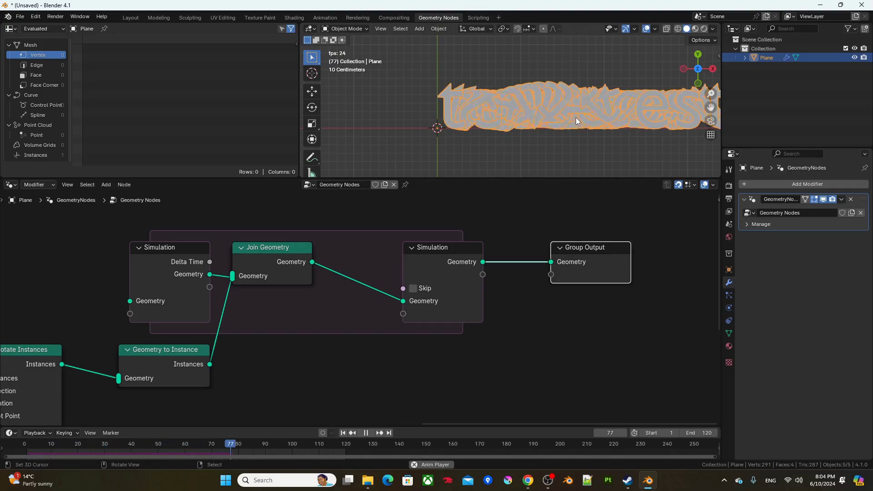
key(space)
click(25, 156)
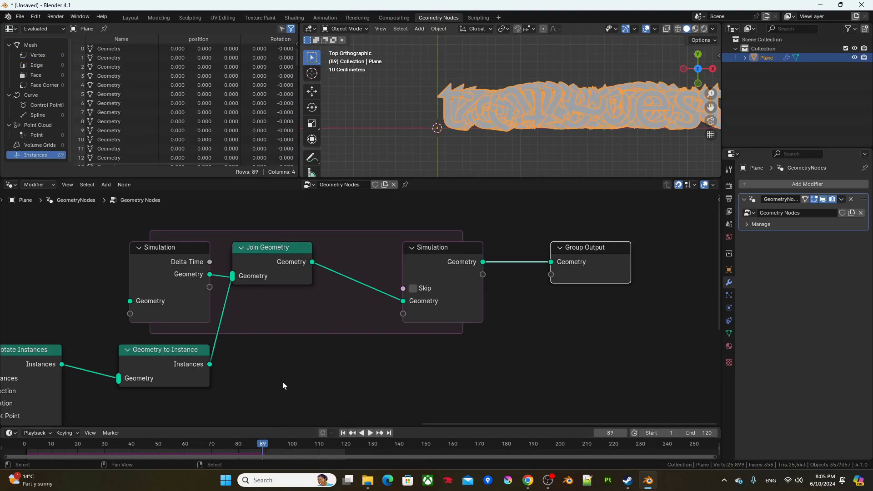
drag(421, 221, 597, 336)
Shift the output nodes right and insert a Delete Geometry node set to the Instance domain.
key(g)
click(591, 319)
key(F3)
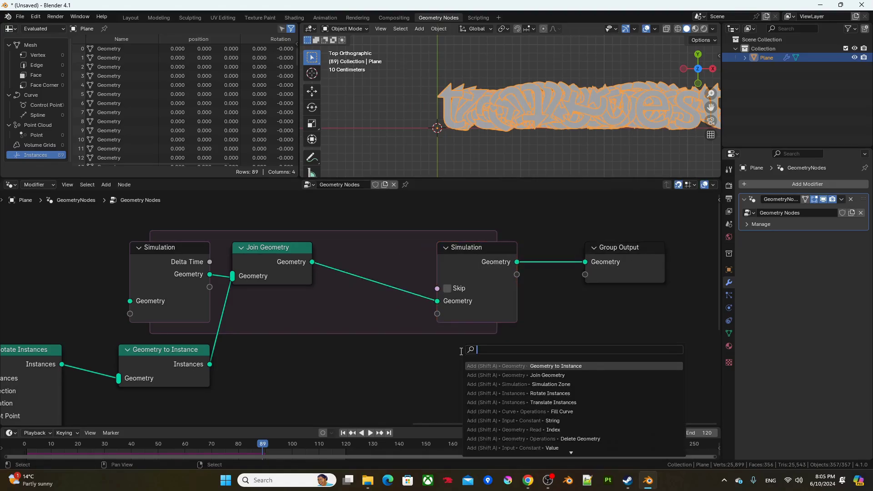
text(delete)
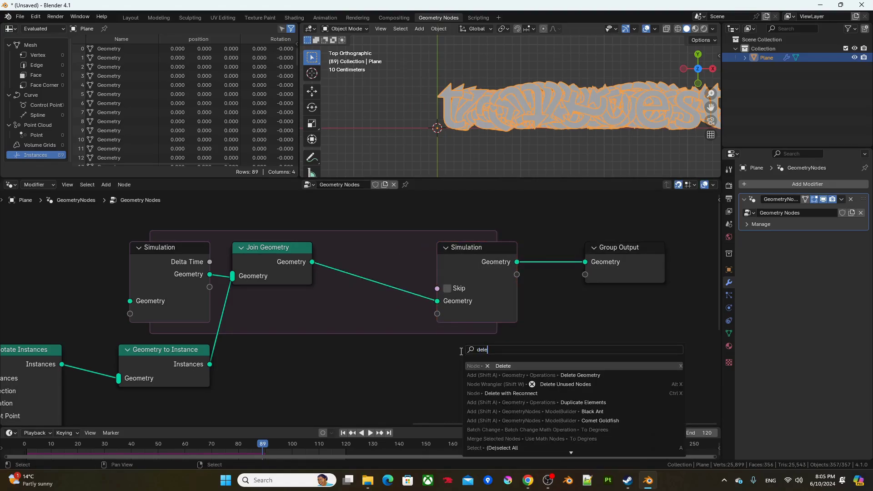
key(Return)
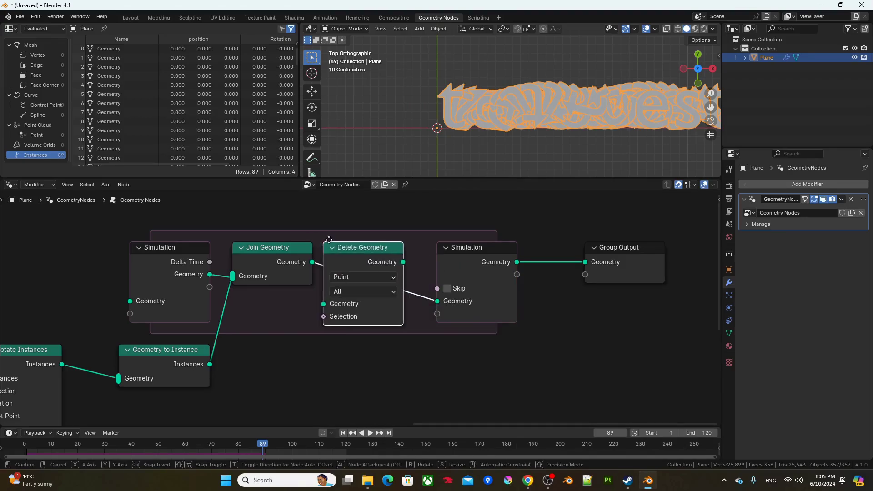
click(393, 288)
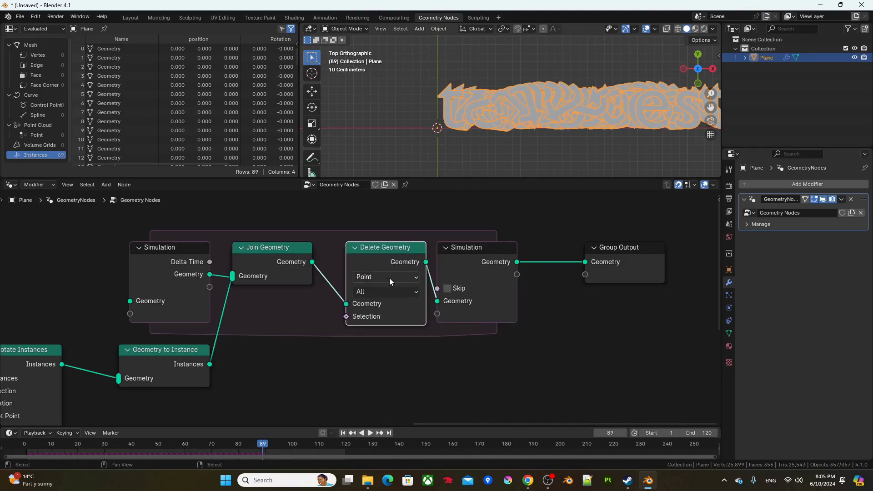
click(390, 277)
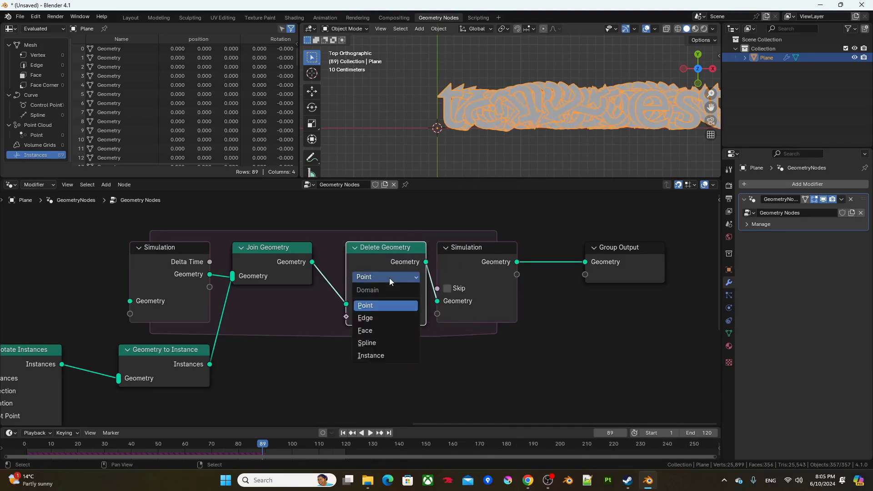
click(394, 356)
Feed the deletion Selection from a Greater Than or Equal comparison node.
drag(348, 304, 364, 365)
text(greate)
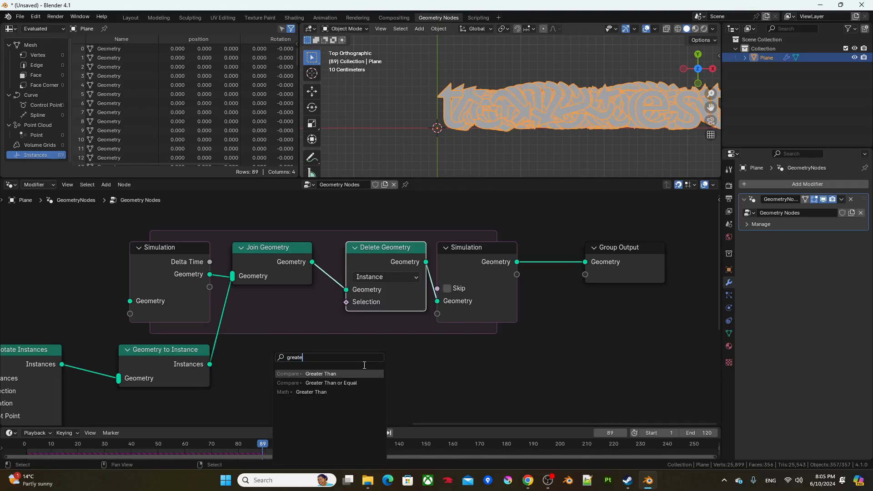
key(Down)
key(Return)
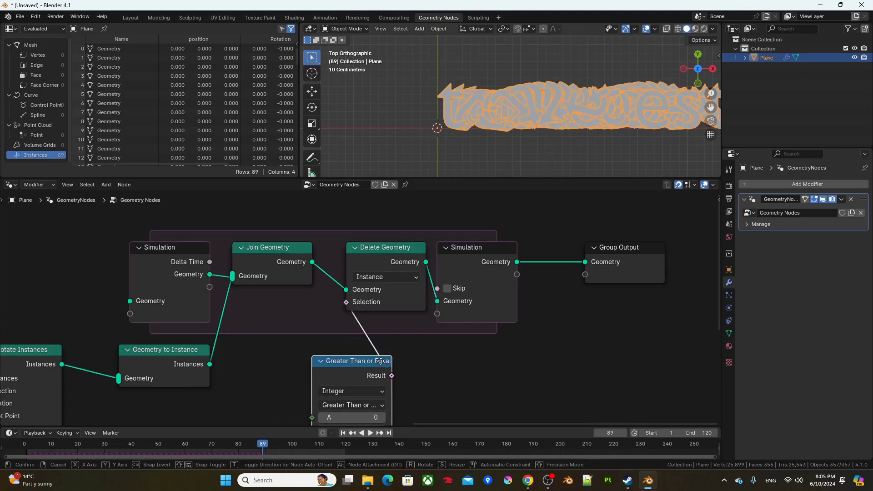
click(405, 360)
middle_drag(406, 359, 420, 284)
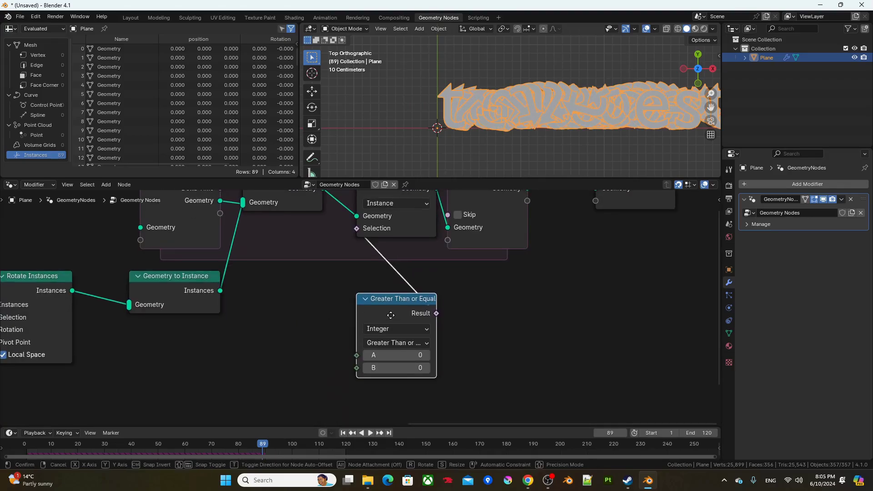
middle_drag(375, 352, 381, 334)
Compare Index (input A) against a Value node set to 10 (input B).
drag(361, 335, 377, 371)
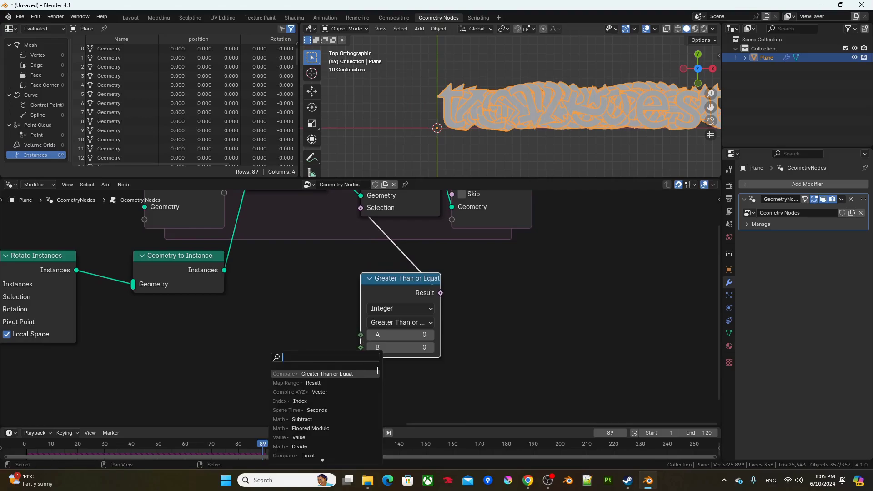
text(index)
key(Return)
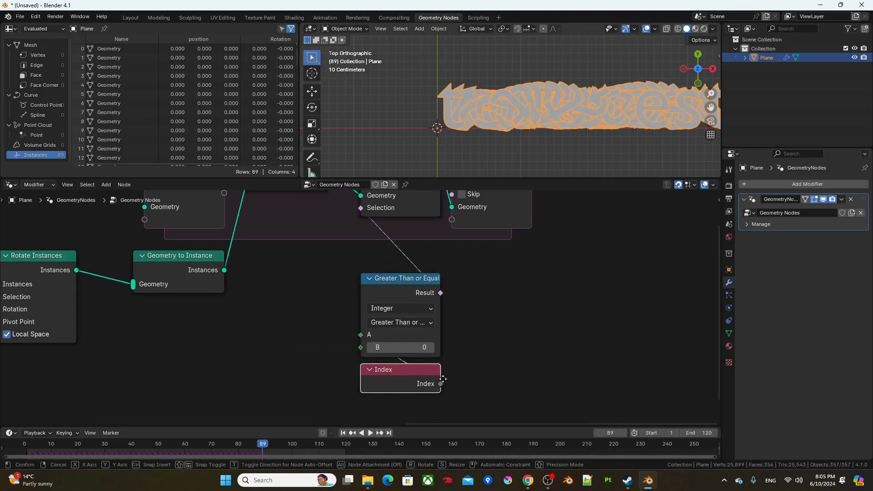
click(356, 340)
drag(360, 347, 286, 336)
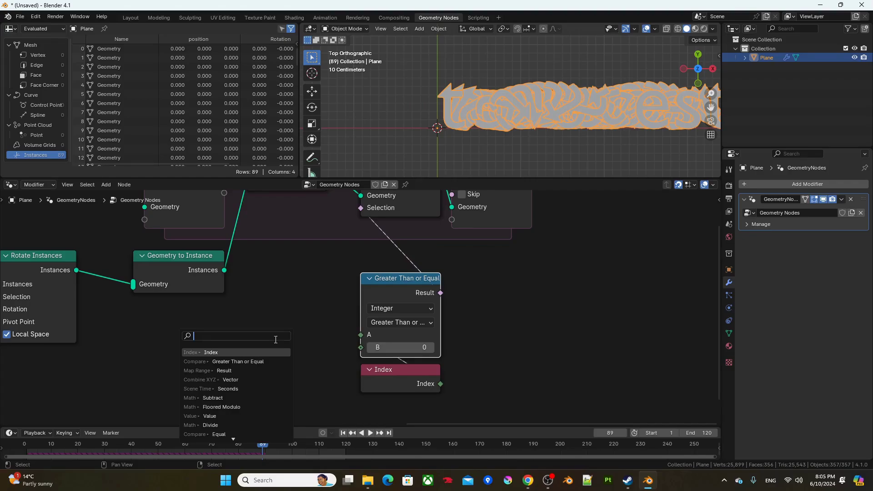
text(value)
key(Return)
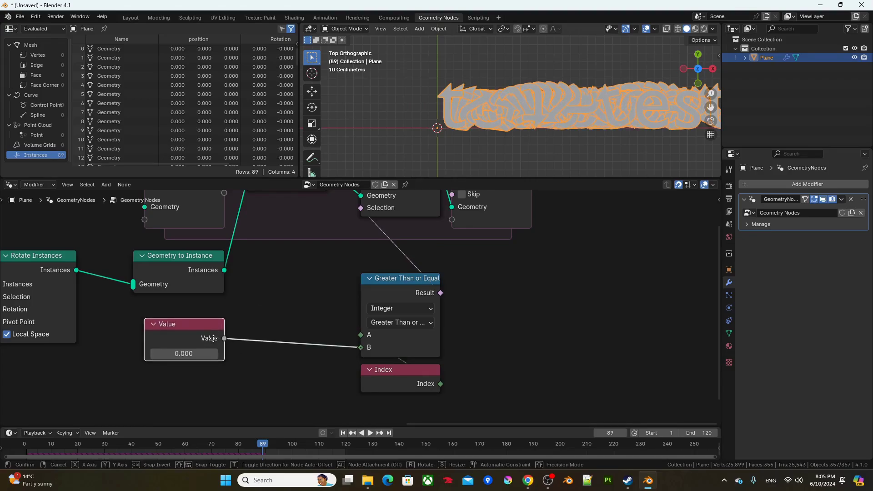
click(214, 338)
click(181, 354)
text(10)
key(Return)
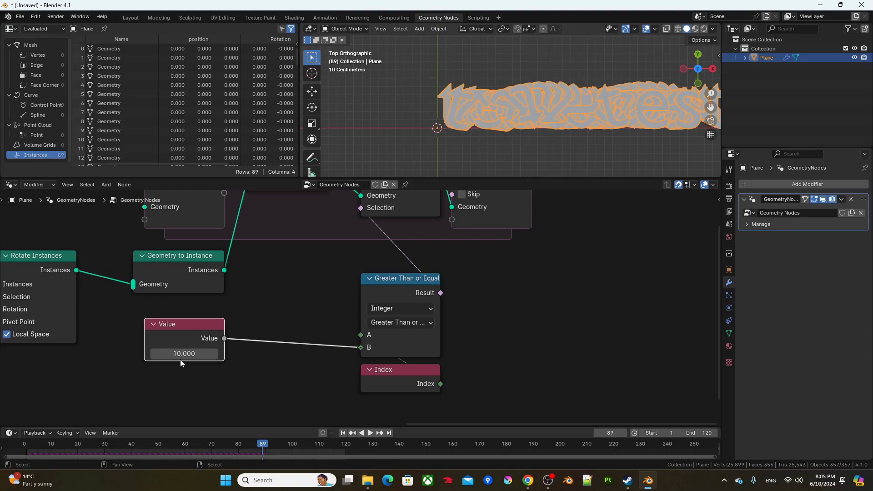
click(644, 360)
Replay from the first frame, stop at frame 38 with only ten copies, and select the Group Output node.
key(shift+Left)
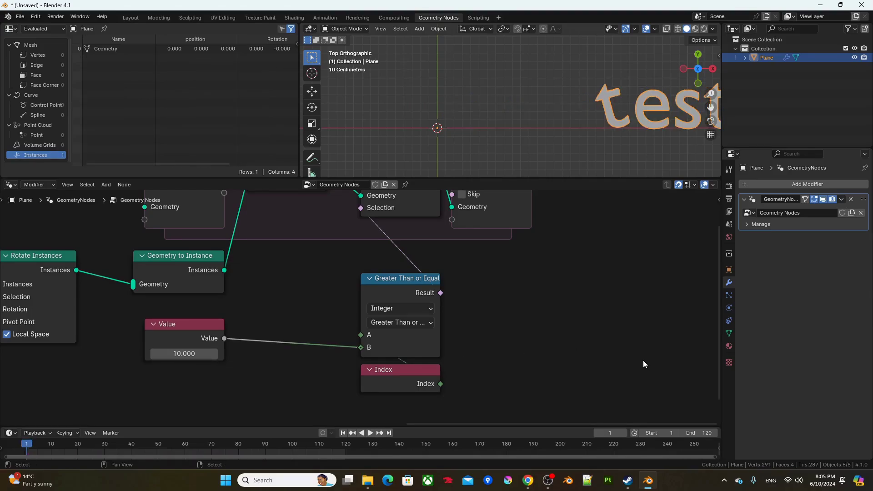
key(space)
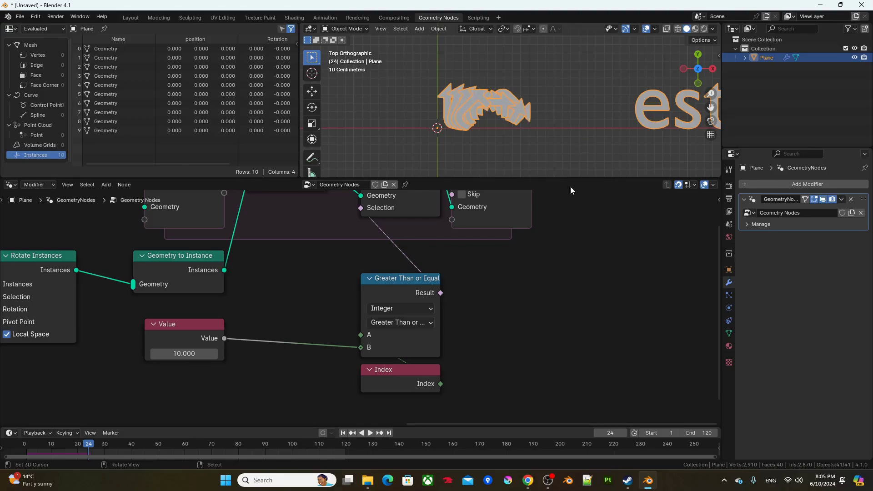
key(space)
key(space)
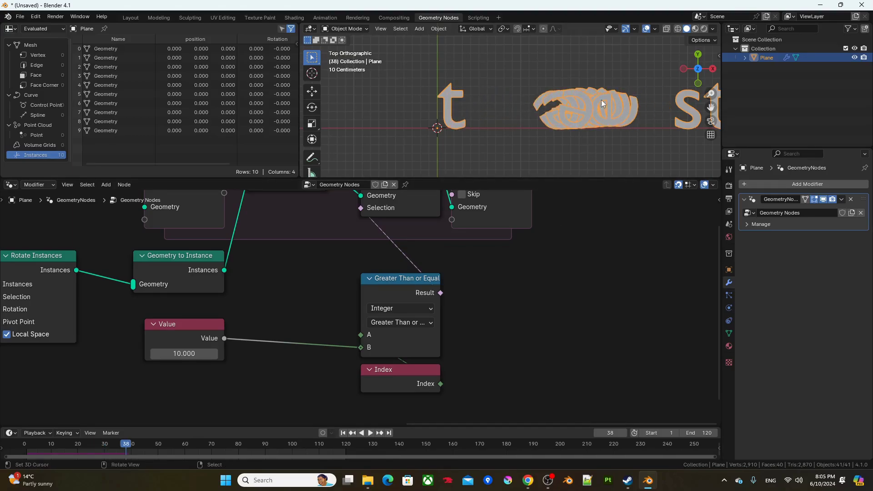
middle_drag(584, 271, 458, 339)
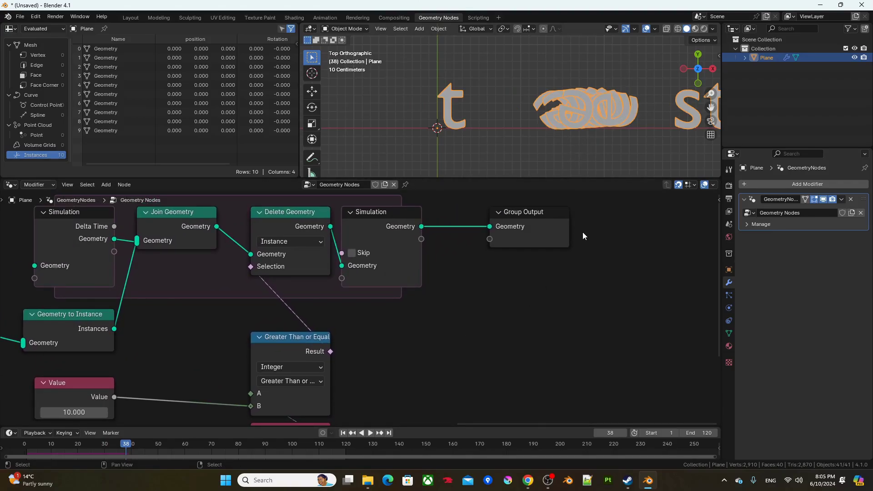
drag(602, 271, 479, 206)
Move Group Output right and insert a Set Material node assigning 'Material' before it.
key(g)
key(x)
click(638, 206)
scroll(542, 300, up, 3)
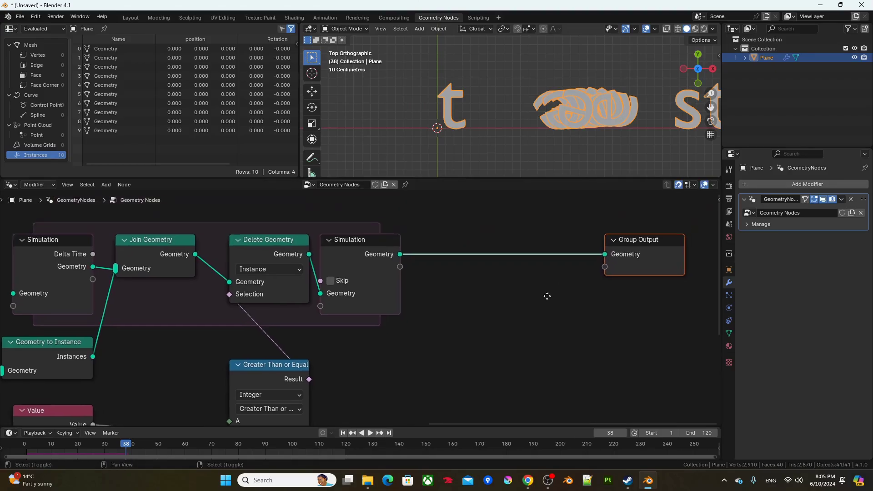
key(F3)
text(set mat)
key(Return)
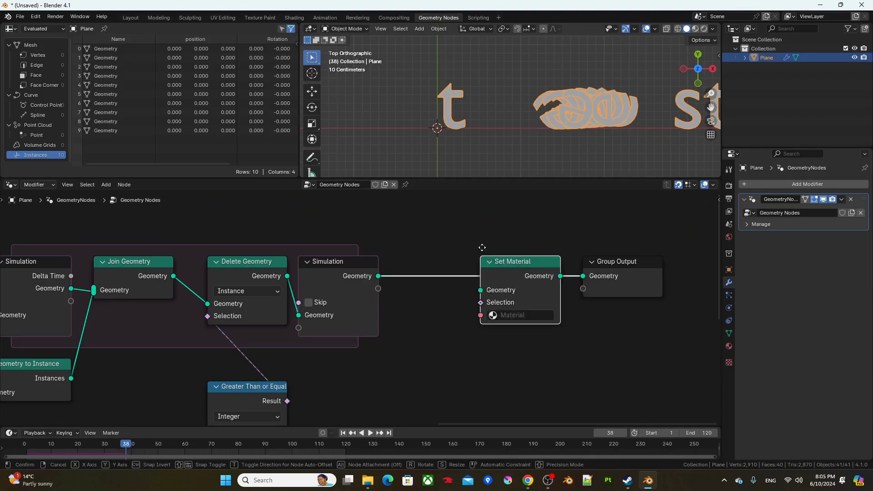
click(465, 257)
click(506, 315)
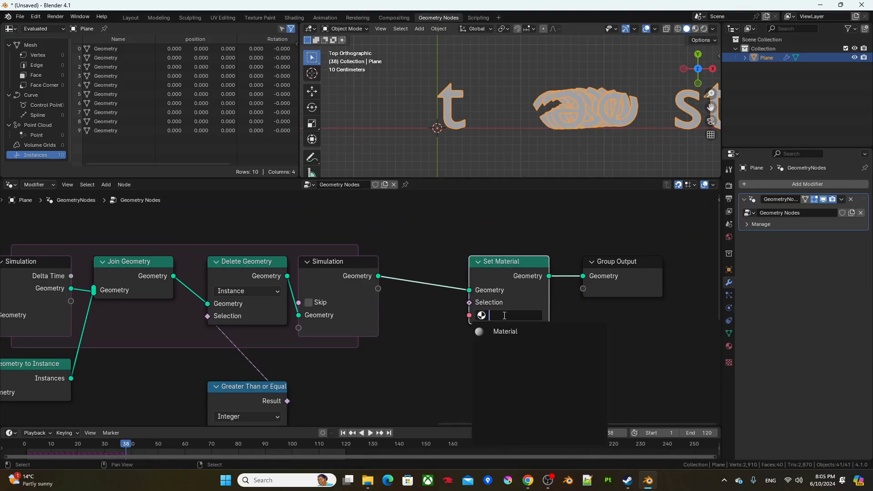
click(505, 332)
Split the node area into two side-by-side halves and bring up the right half's editor types.
middle_drag(619, 259, 521, 263)
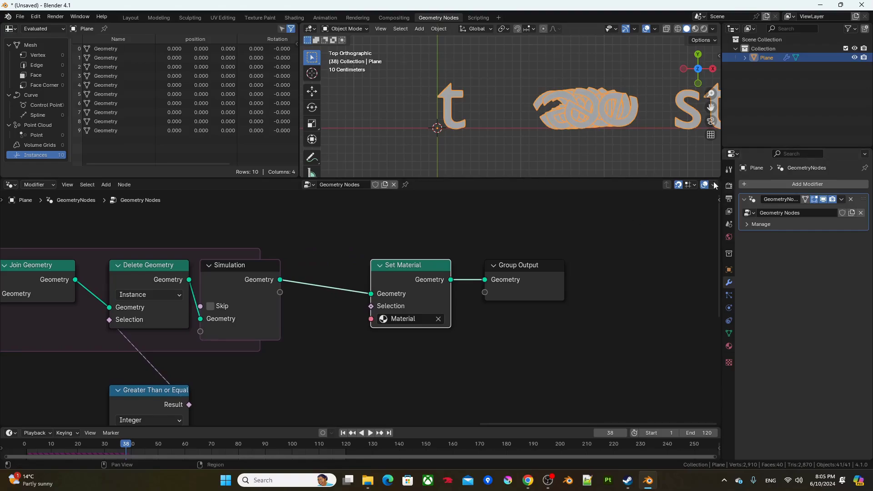
drag(712, 181, 383, 201)
click(395, 187)
Turn the right area into a Shader Editor showing all nodes of 'Material'.
click(419, 270)
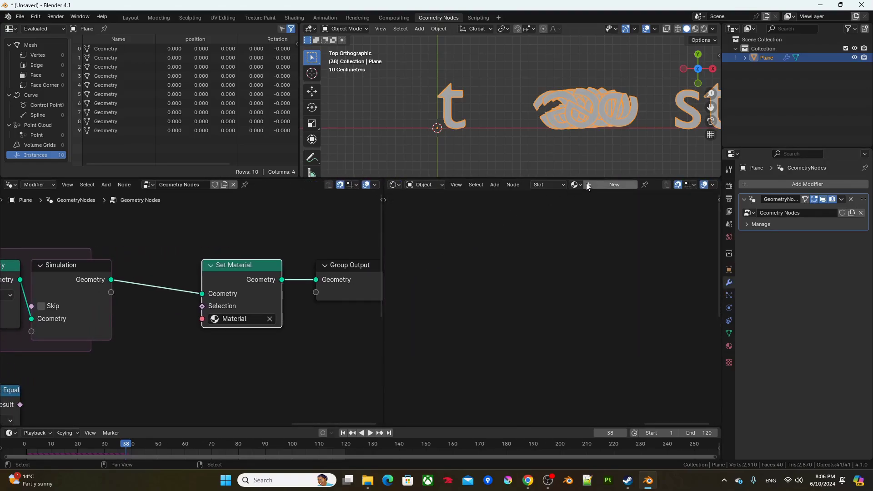
click(576, 185)
click(591, 199)
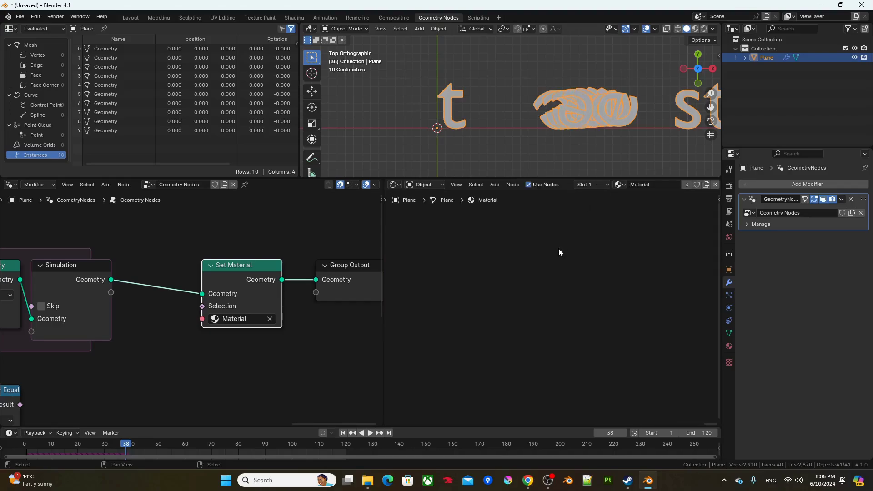
key(Home)
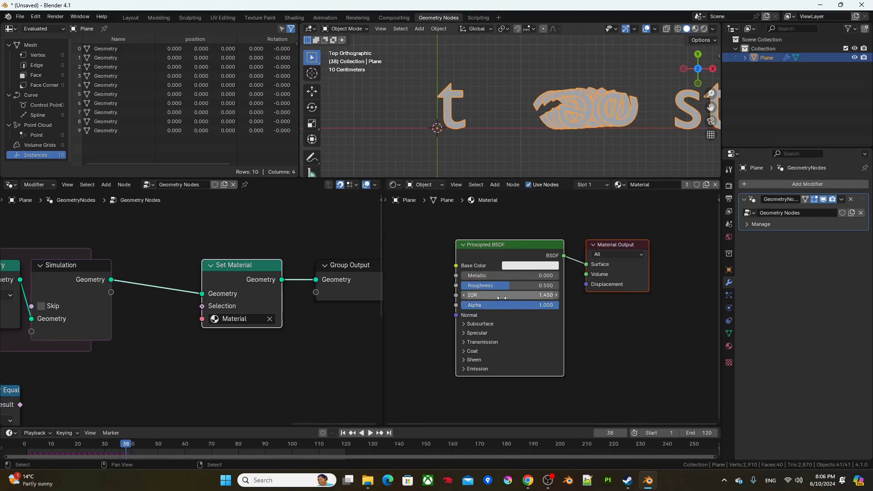
Delete the Principled BSDF node and place a Transparent BSDF node in its place.
click(520, 266)
key(x)
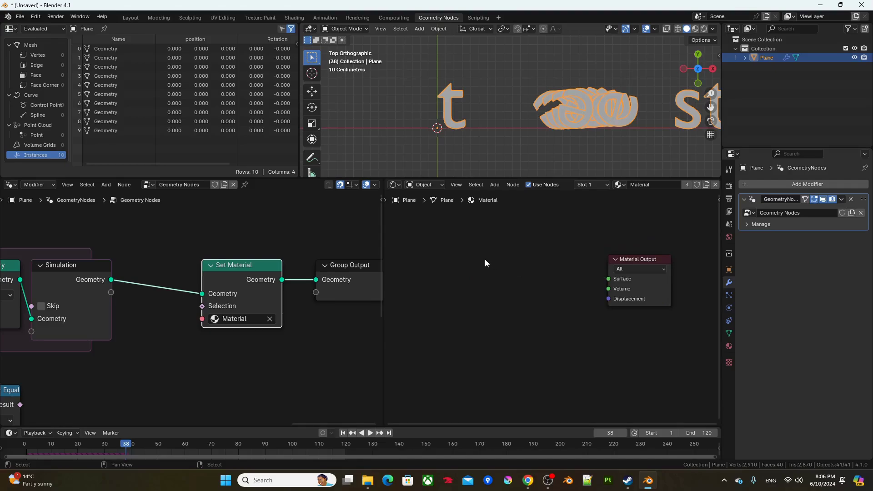
key(F3)
text(tranpa)
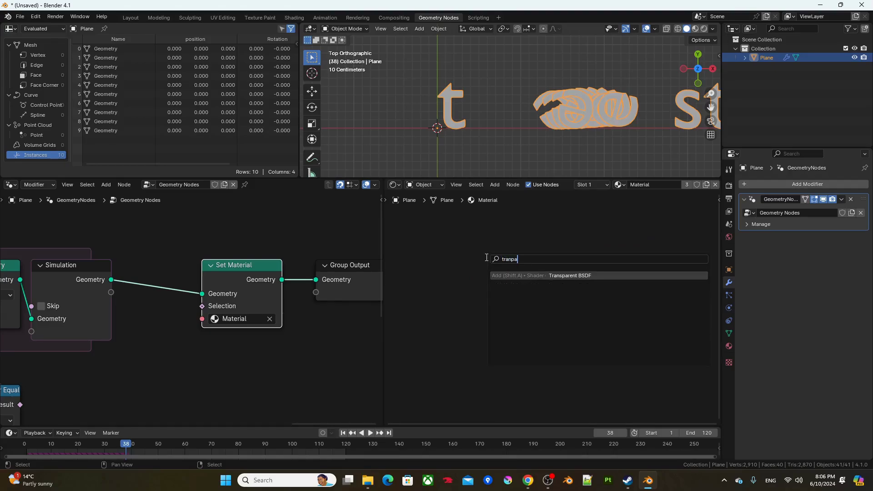
key(Return)
click(479, 257)
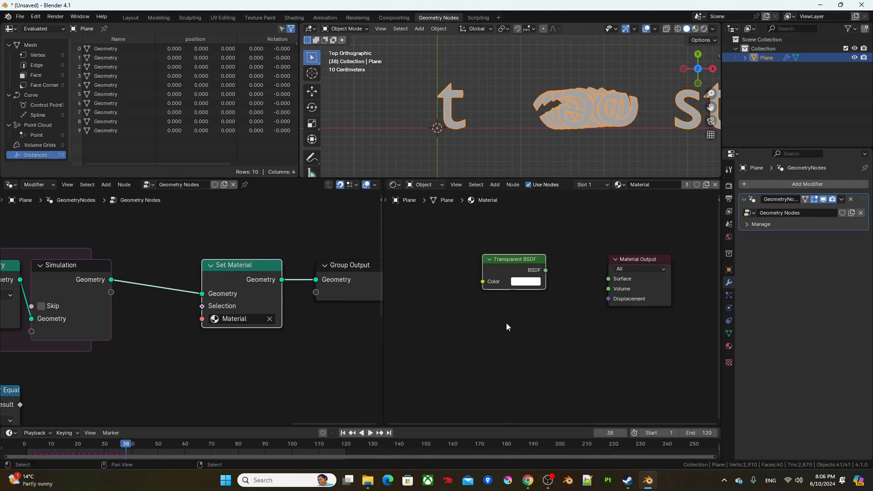
key(F3)
Add an Emission node and combine it with Transparent BSDF via a Mix Shader into the Material Output Surface.
text(emission)
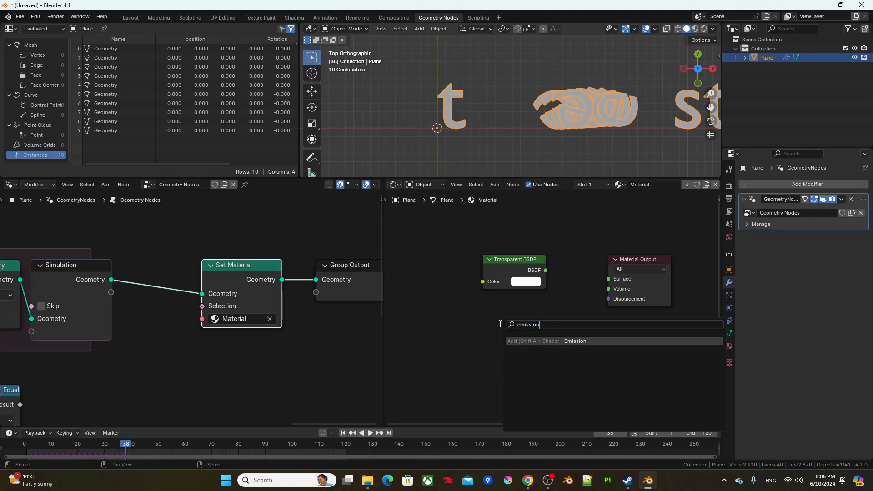
key(Return)
click(481, 300)
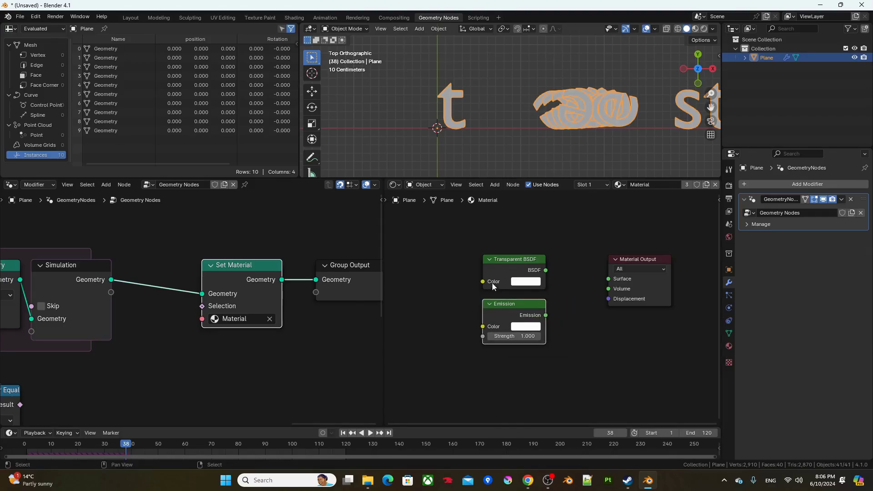
drag(473, 248, 552, 351)
key(ctrl+KP_0)
key(g)
click(581, 269)
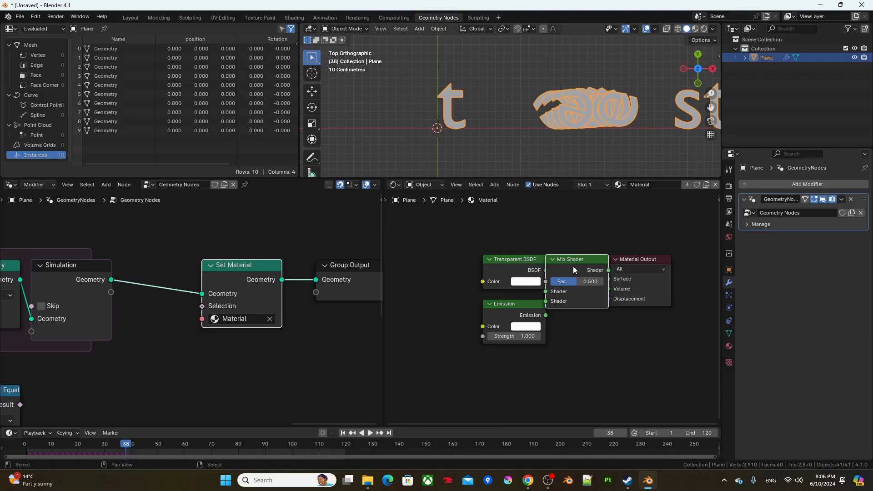
drag(641, 257, 674, 257)
drag(574, 261, 584, 261)
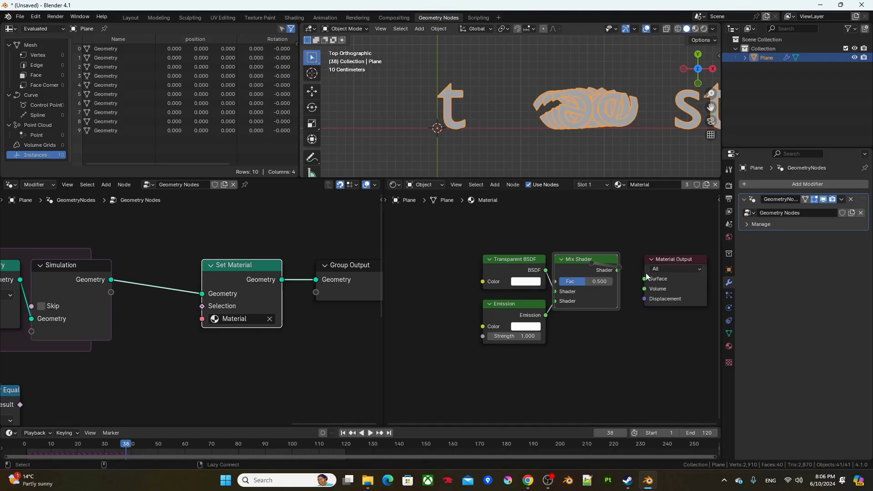
middle_drag(702, 211, 679, 210)
Switch the viewport to Rendered shading and set the Mix Shader Fac to 0.600.
key(z)
click(610, 116)
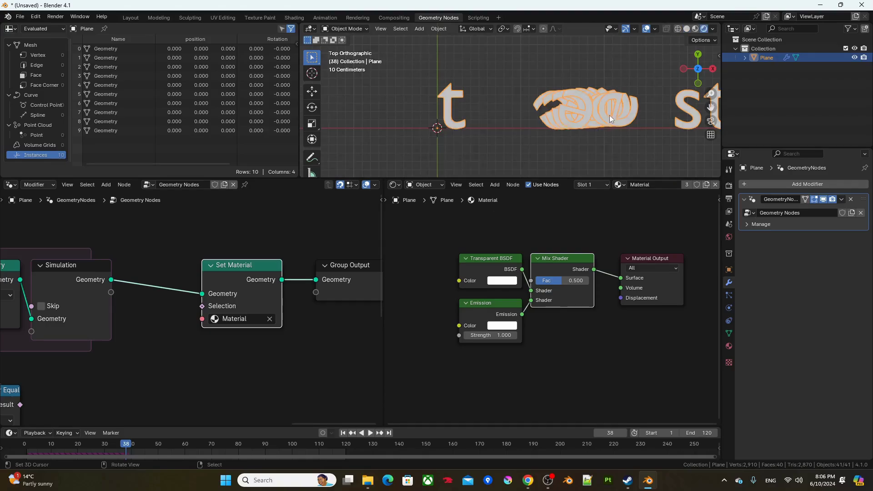
click(593, 125)
scroll(586, 116, up, 1)
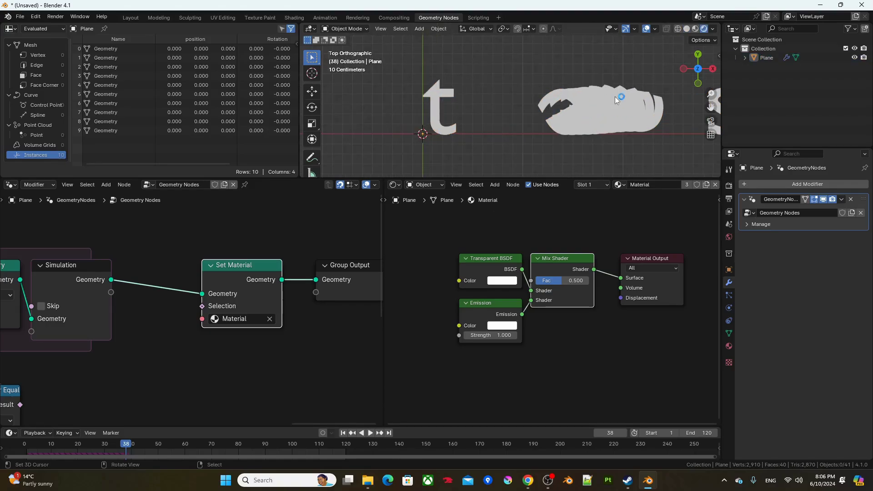
mouse_move(568, 281)
mouse_down()
mouse_move(553, 280)
mouse_move(569, 280)
mouse_up()
Set the material Blend Mode to Alpha Blend and lower the Mix Shader Fac to 0.358.
click(729, 346)
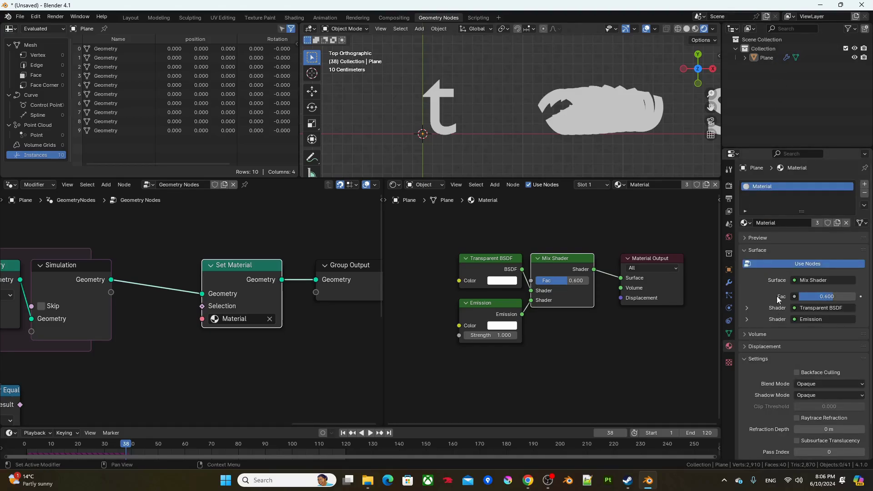
scroll(814, 386, down, 2)
click(814, 348)
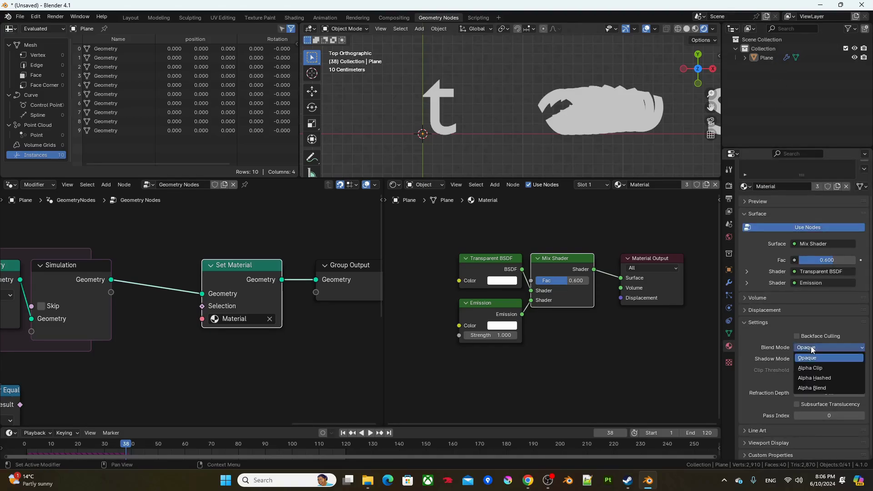
click(809, 388)
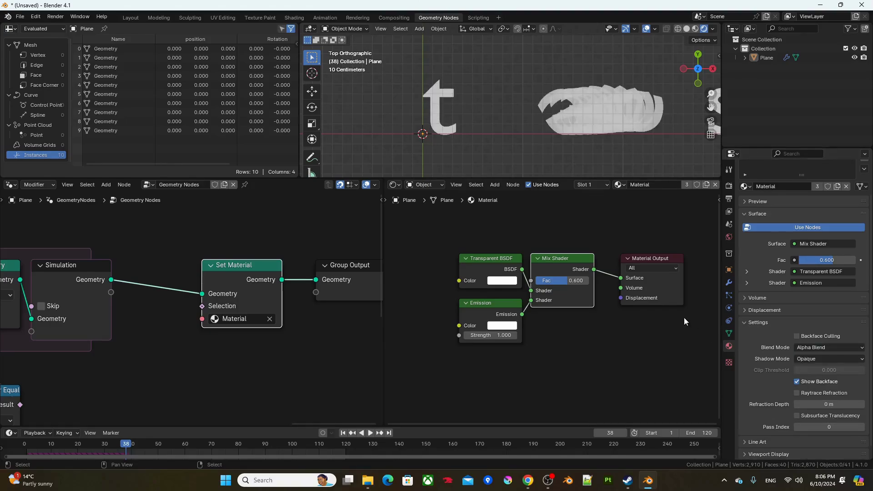
mouse_move(827, 260)
mouse_down()
mouse_move(805, 260)
mouse_move(814, 260)
mouse_up()
middle_drag(549, 263, 583, 277)
scroll(263, 250, down, 1)
ctrl+scroll(268, 253, left, 1)
Move the Set Material and Group Output nodes further right horizontally.
drag(217, 245, 321, 318)
key(g)
key(x)
click(340, 318)
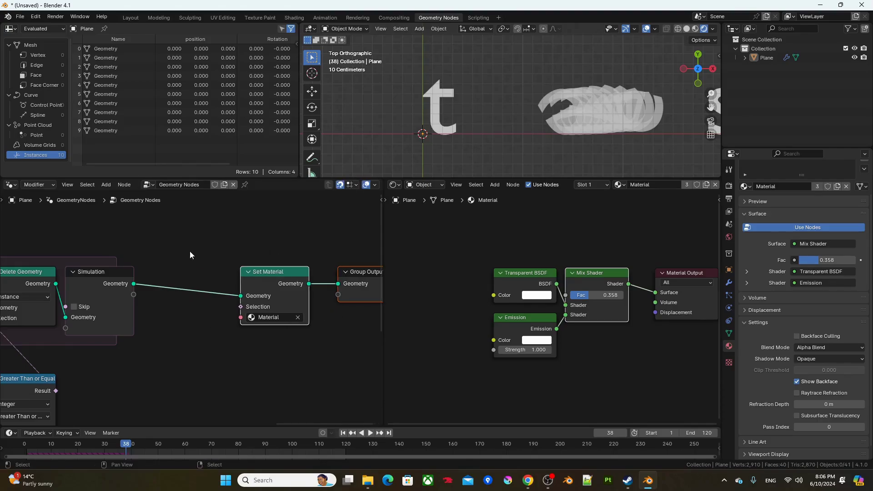
click(158, 249)
Insert a Store Named Attribute node after Simulation, on the Instance domain, named 'opacity'.
key(F3)
text(sna)
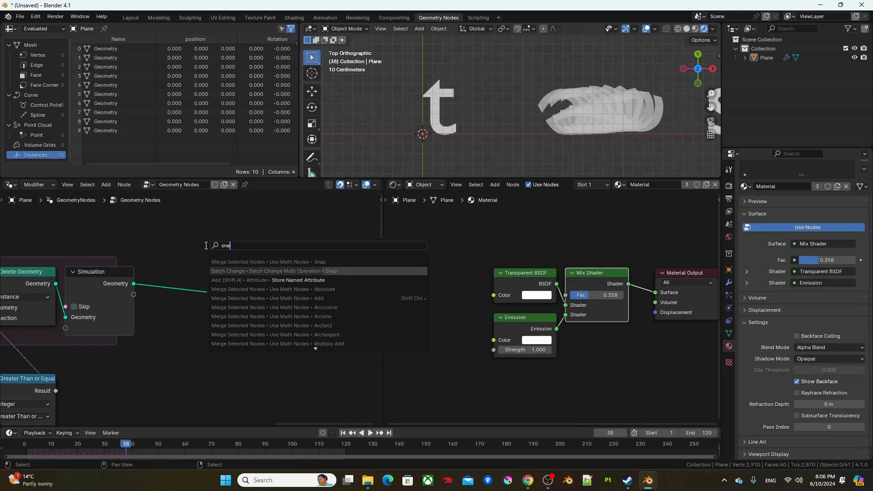
key(Return)
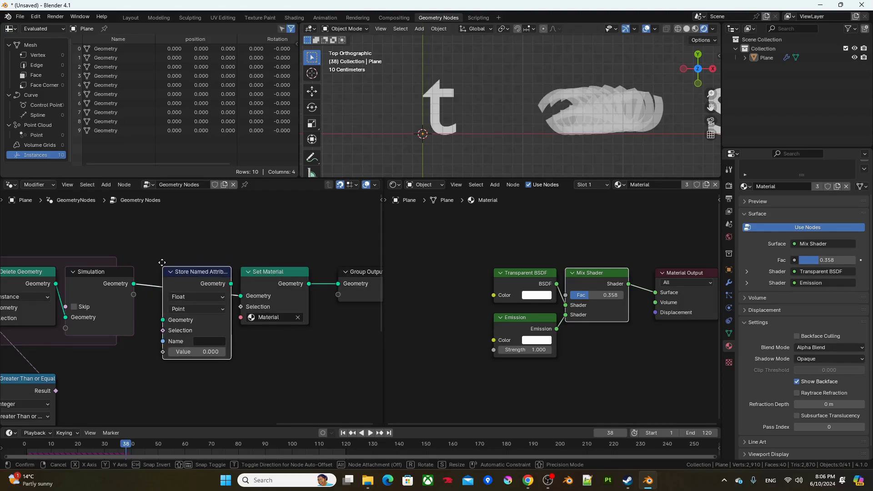
click(160, 263)
middle_drag(196, 302, 245, 295)
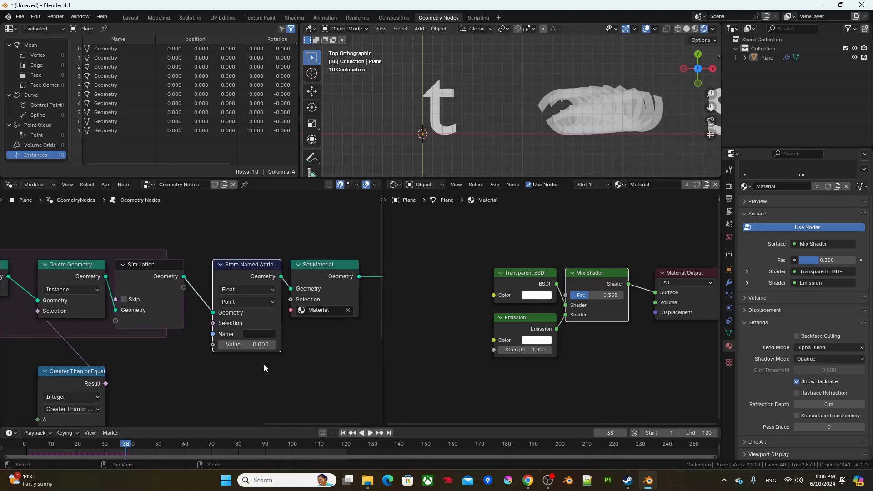
click(246, 301)
click(243, 381)
click(253, 334)
text(opaci)
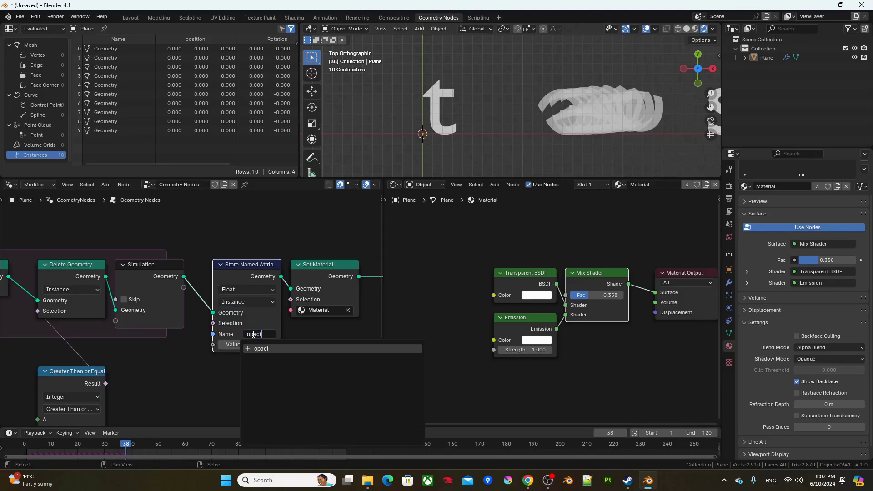
text(ty)
key(Return)
scroll(282, 302, down, 1)
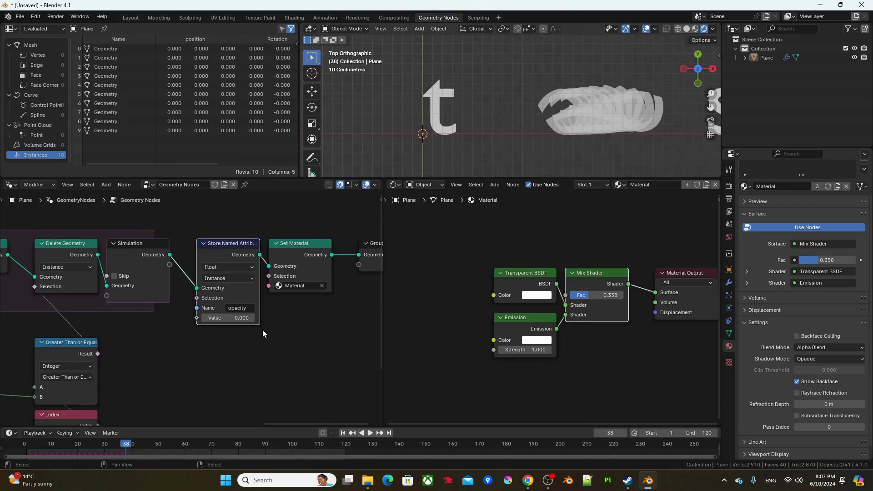
Add an Attribute node in the material reading the Instancer attribute 'opacity'.
middle_drag(486, 255, 469, 286)
key(F3)
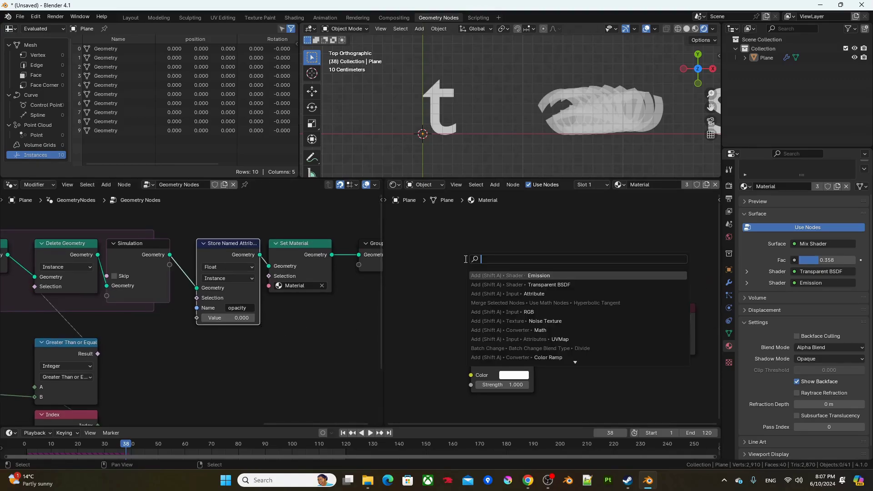
text(attri)
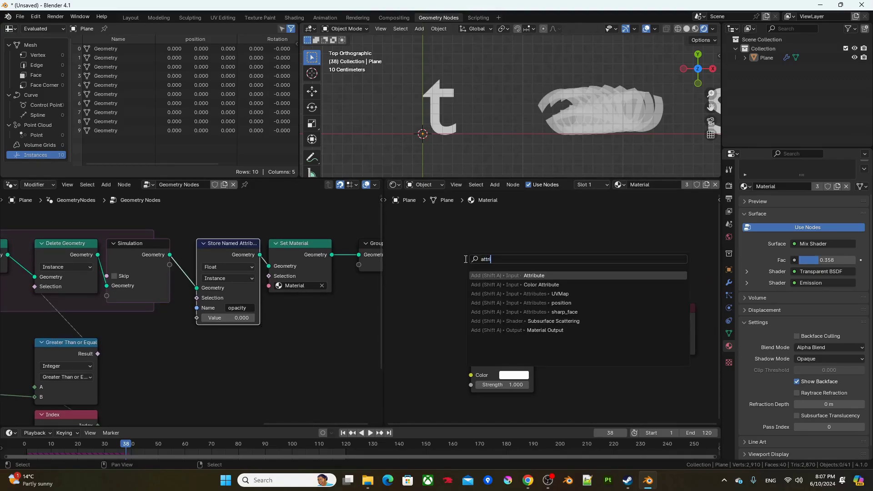
key(Return)
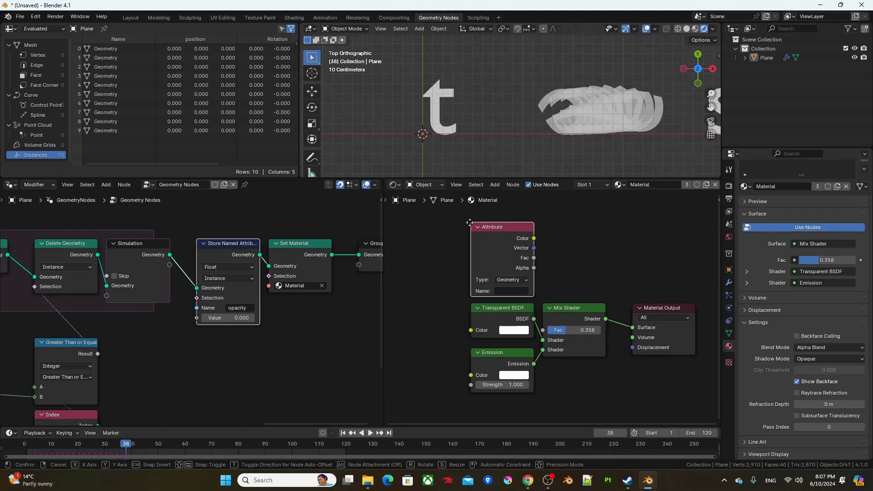
click(474, 223)
click(505, 279)
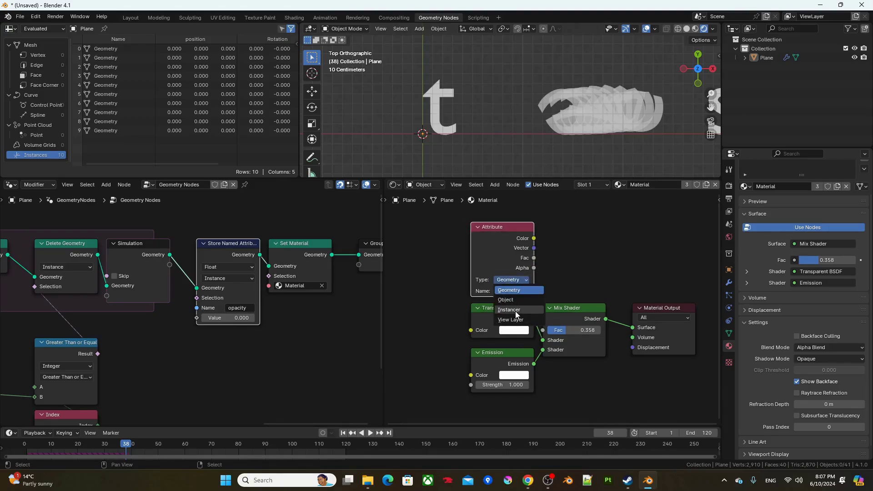
click(513, 310)
click(512, 291)
text(opacity)
key(Return)
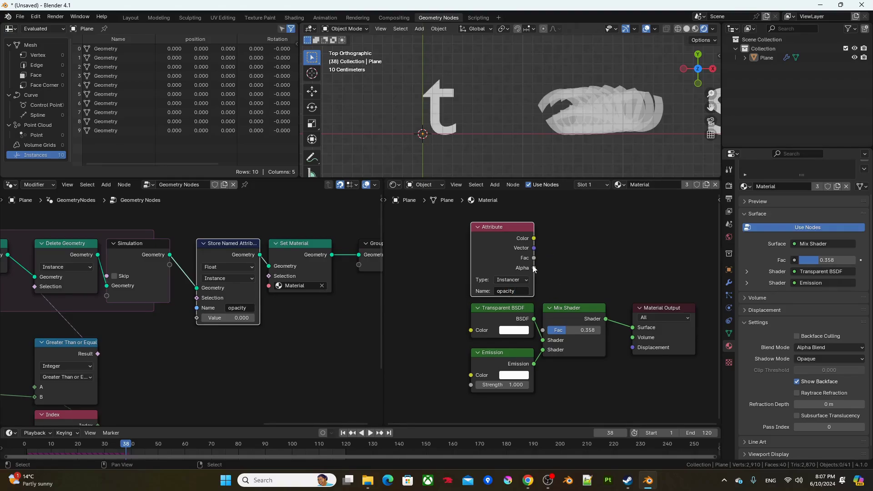
Drive the Mix Shader Fac from the attribute, store an opacity value of 0.090, and widen the geometry nodes.
drag(533, 258, 545, 327)
mouse_move(222, 318)
mouse_down()
mouse_move(241, 318)
mouse_move(223, 319)
mouse_up()
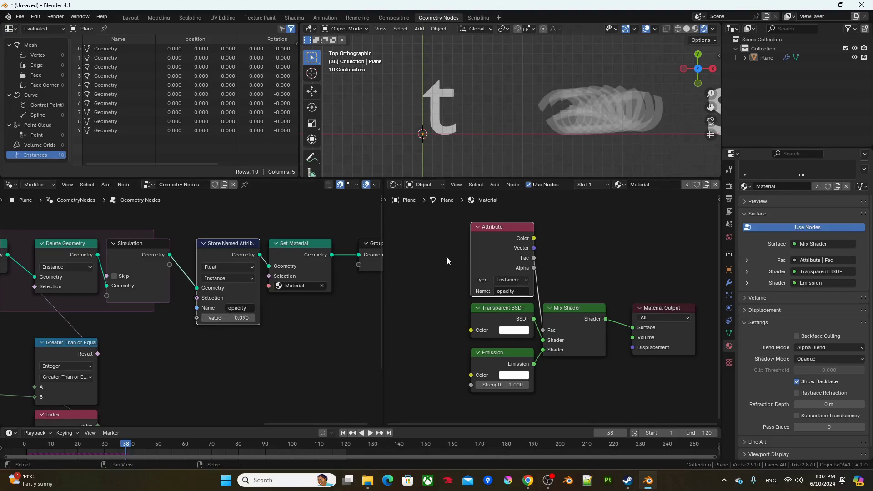
drag(378, 186, 587, 282)
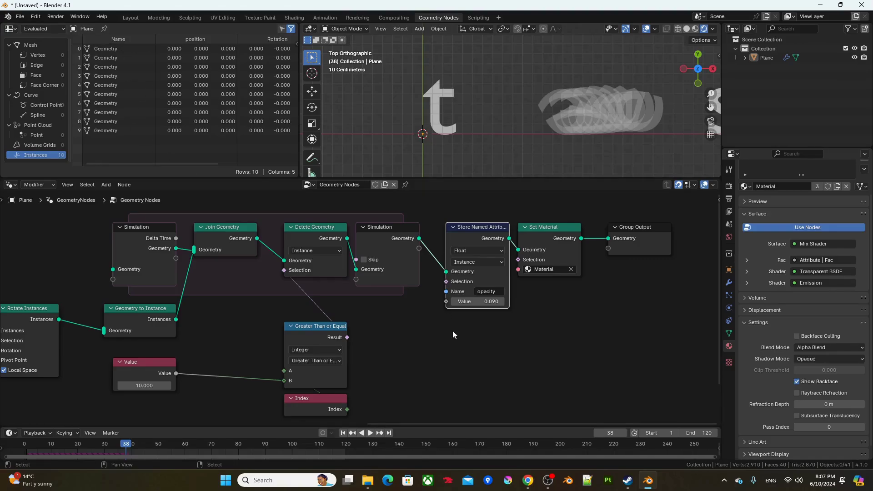
Add an Index node and a Subtract node computing the Value minus Index.
middle_drag(375, 389, 391, 333)
key(F3)
text(index)
key(Return)
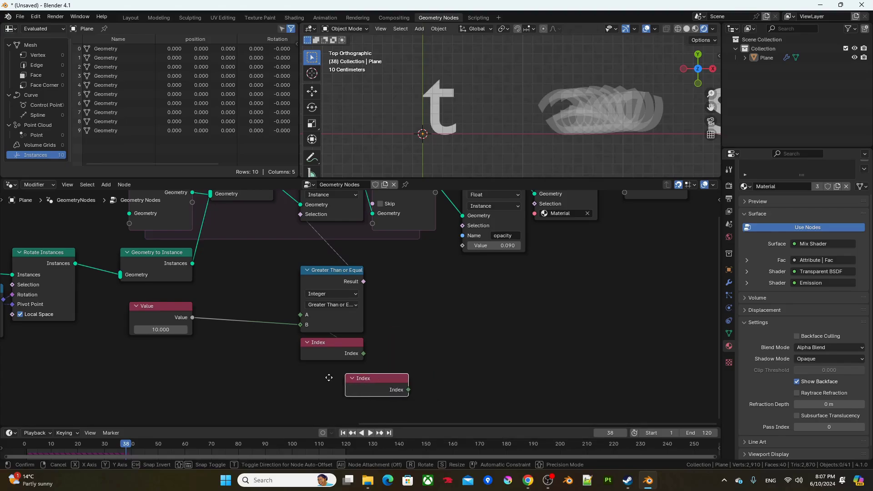
click(213, 387)
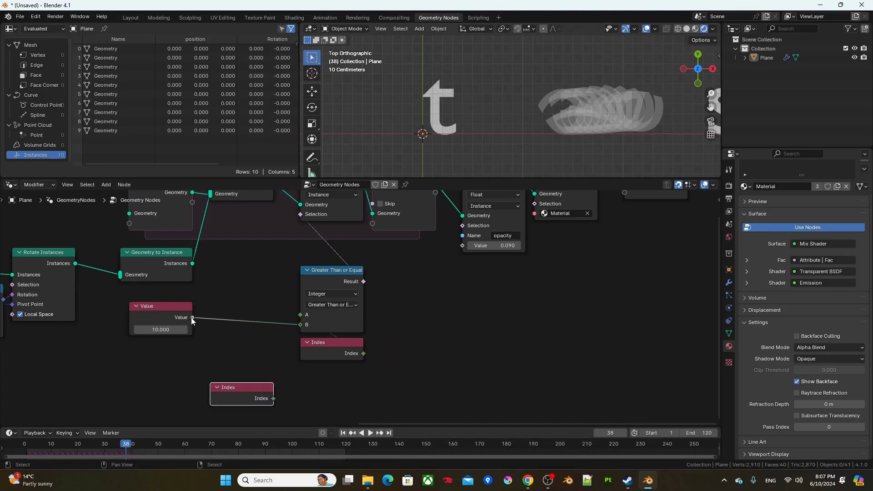
drag(191, 317, 224, 329)
drag(293, 370, 323, 383)
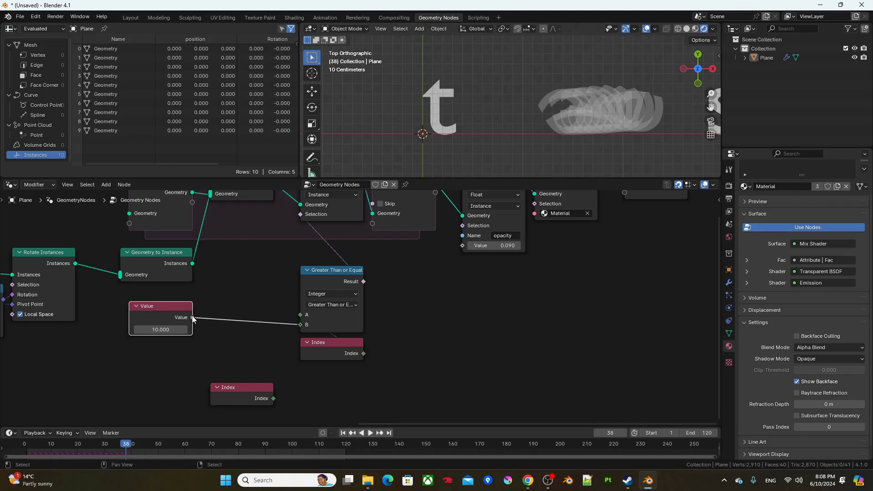
drag(192, 317, 322, 384)
text(su)
click(354, 374)
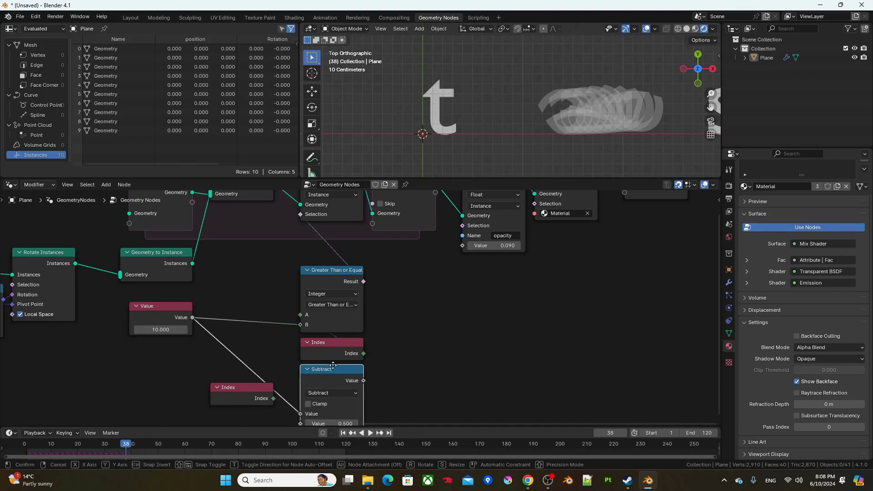
click(389, 356)
middle_drag(258, 385, 273, 324)
drag(274, 324, 317, 362)
Duplicate Subtract as a Divide by the Value 10 and feed it into the opacity attribute.
middle_drag(417, 297, 377, 321)
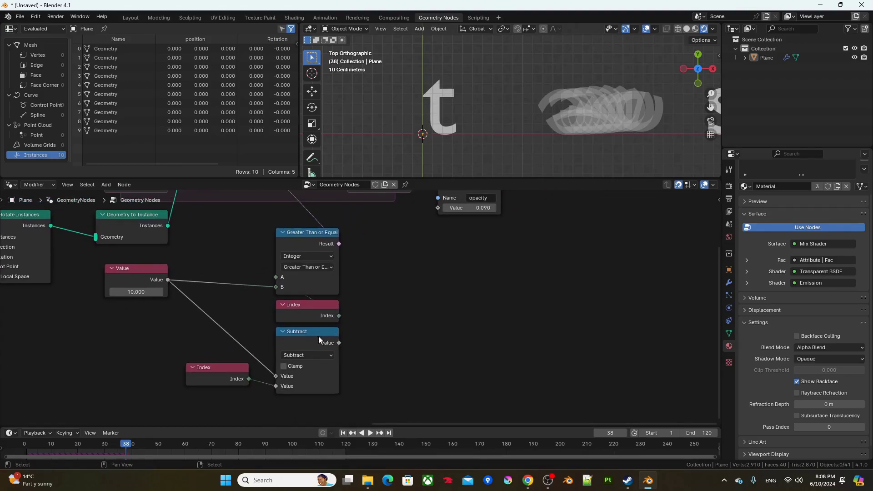
click(313, 339)
key(shift+d)
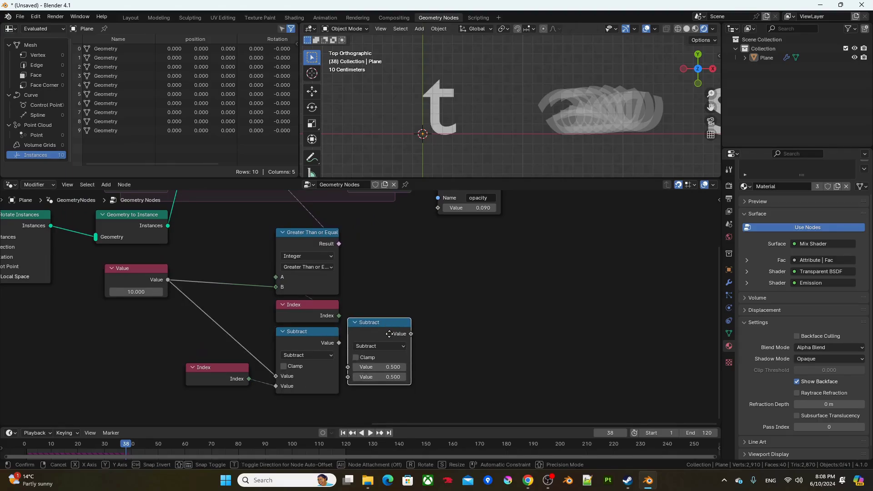
click(388, 335)
click(377, 354)
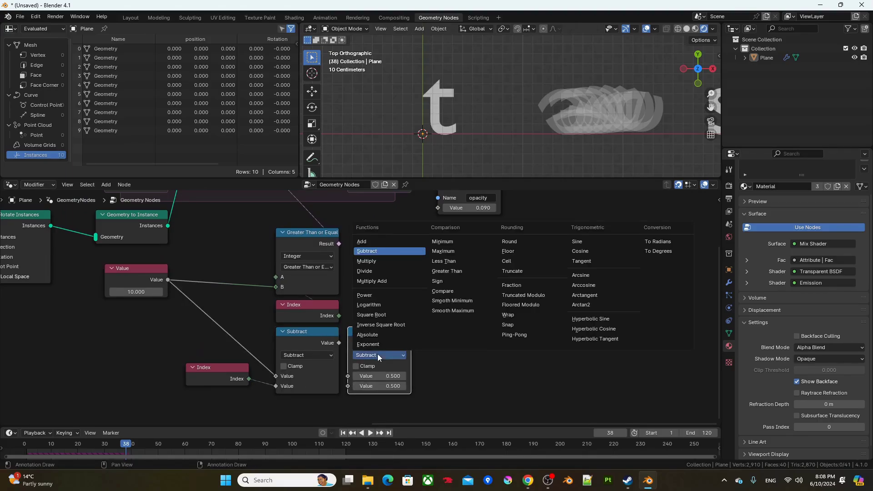
click(377, 374)
click(341, 346)
drag(339, 343, 348, 375)
drag(168, 280, 348, 386)
middle_drag(446, 316, 406, 348)
drag(371, 375, 390, 240)
middle_drag(521, 263, 502, 298)
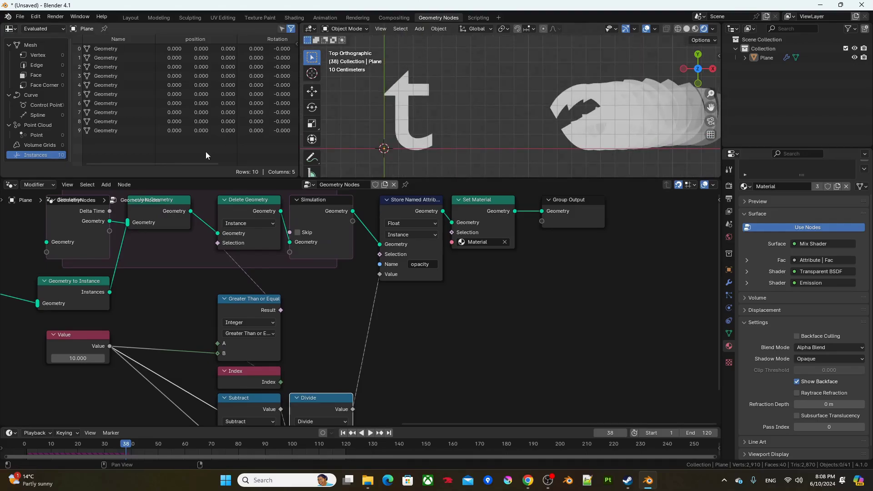
Duplicate the Divide node and change the copy's operation to Power.
drag(200, 162, 291, 167)
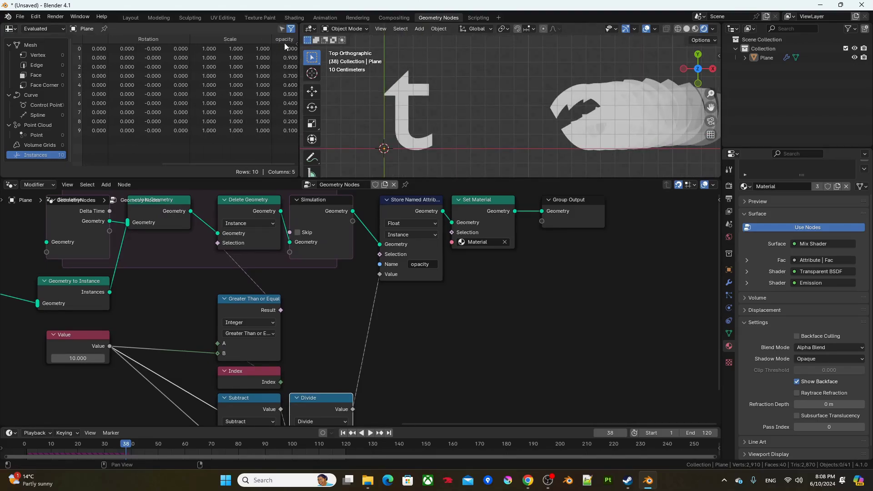
scroll(502, 128, up, 2)
ctrl+scroll(474, 127, right, 5)
scroll(512, 112, down, 1)
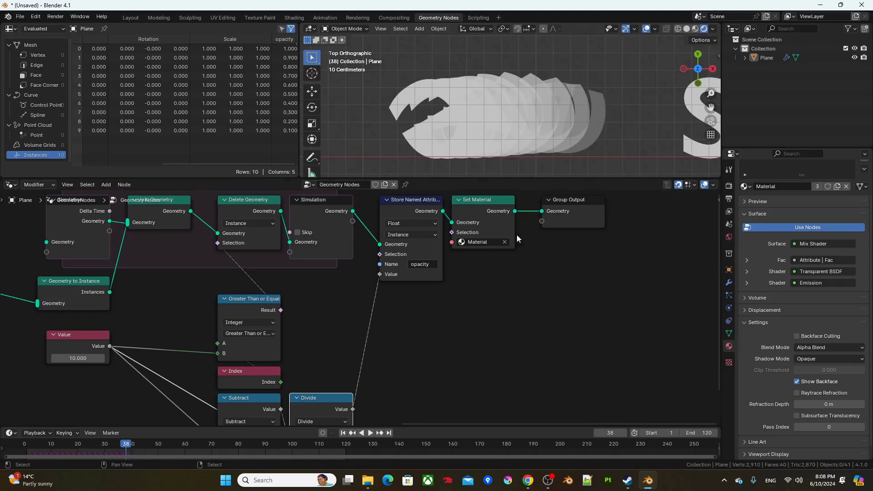
middle_drag(455, 333, 501, 285)
key(shift+d)
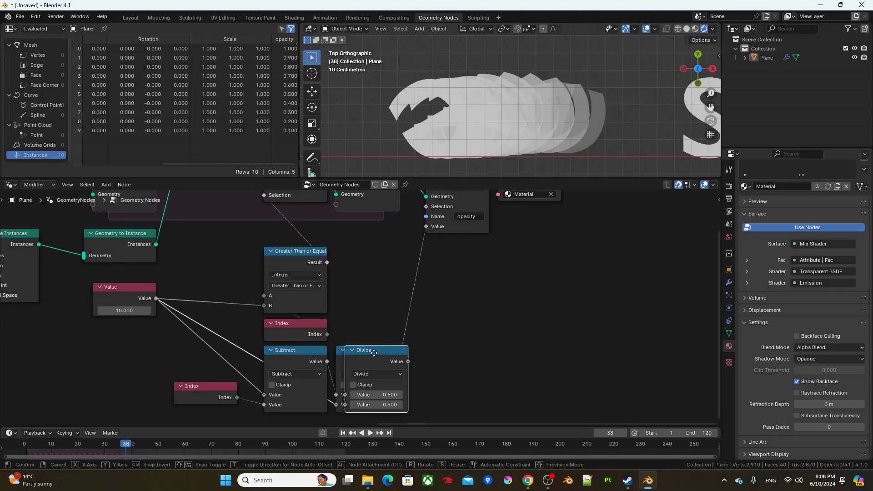
click(444, 356)
click(453, 371)
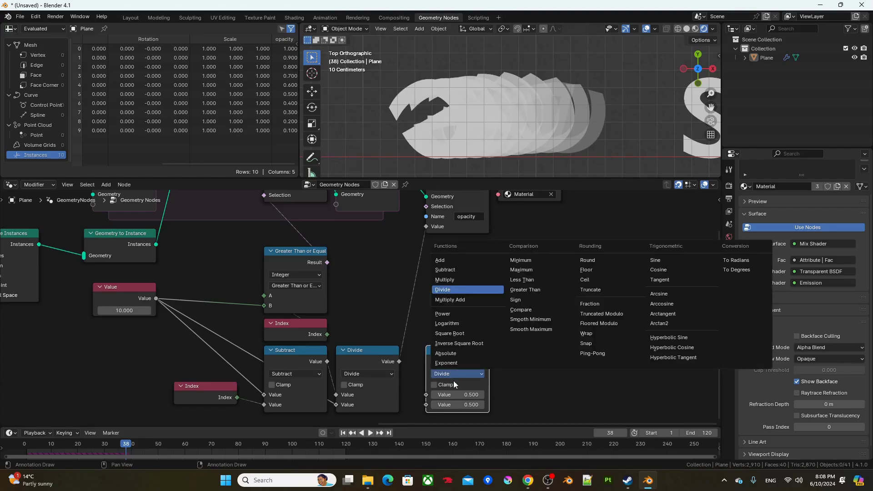
key(p)
Insert the Power node before the opacity store with exponent 3 and play to check the fade.
drag(450, 365, 430, 356)
click(439, 404)
text(3)
key(Return)
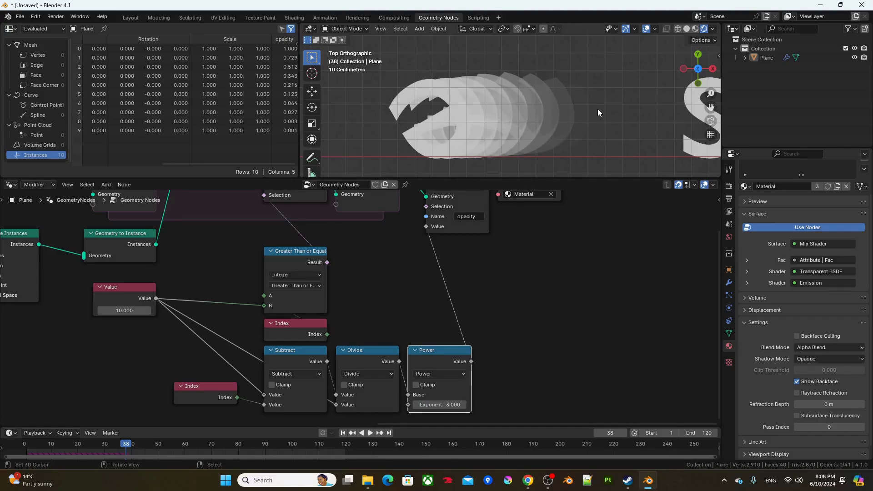
key(space)
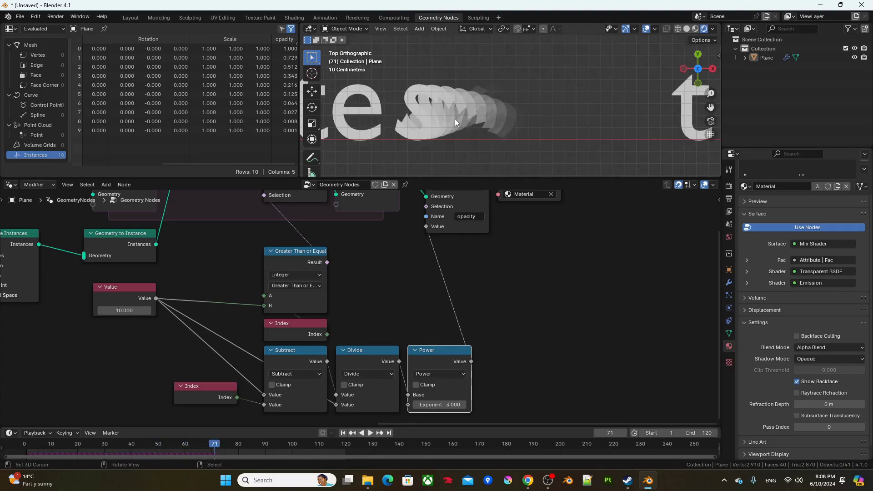
Add reroute points on the Value links, placing them below Index and in line with Divide's input.
middle_drag(317, 301, 419, 274)
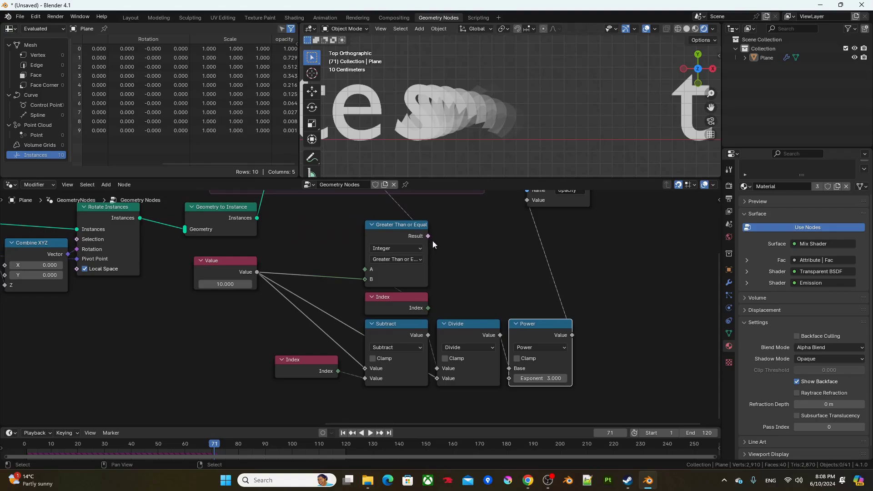
mouse_move(309, 280)
shift+right_down()
mouse_move(279, 318)
mouse_move(335, 318)
shift+right_up()
key(g)
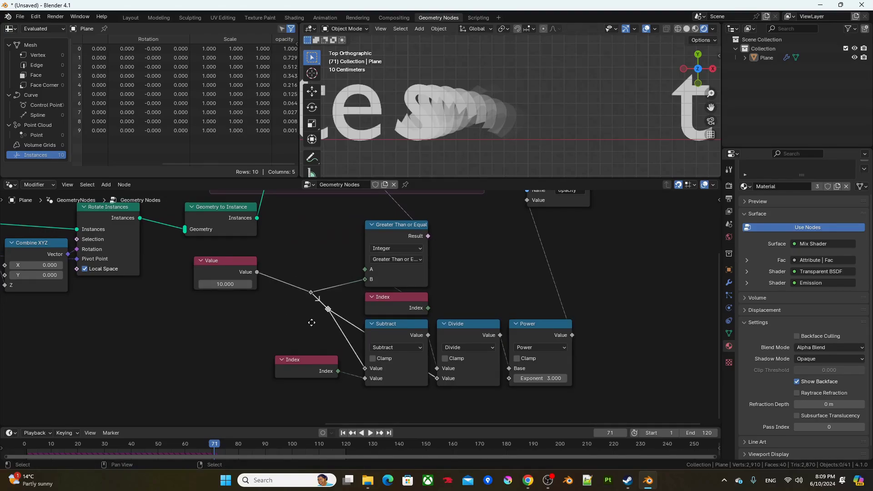
click(302, 403)
shift+right_drag(336, 369, 361, 392)
key(g)
click(402, 380)
key(g)
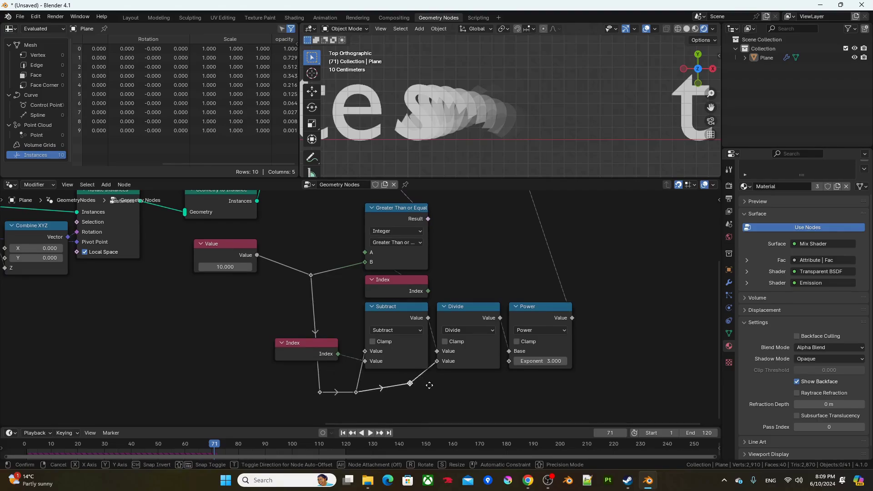
click(445, 391)
Line up the reroute points along the bottom so the Value links run straight.
scroll(469, 132, up, 2)
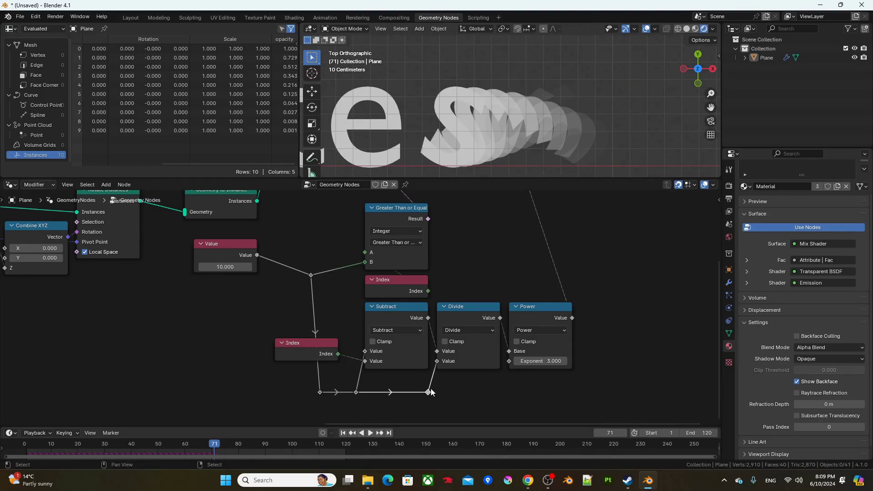
drag(431, 392, 475, 341)
key(Escape)
drag(348, 381, 464, 400)
click(319, 392)
drag(327, 399, 317, 399)
middle_drag(318, 285, 381, 309)
middle_drag(325, 303, 400, 334)
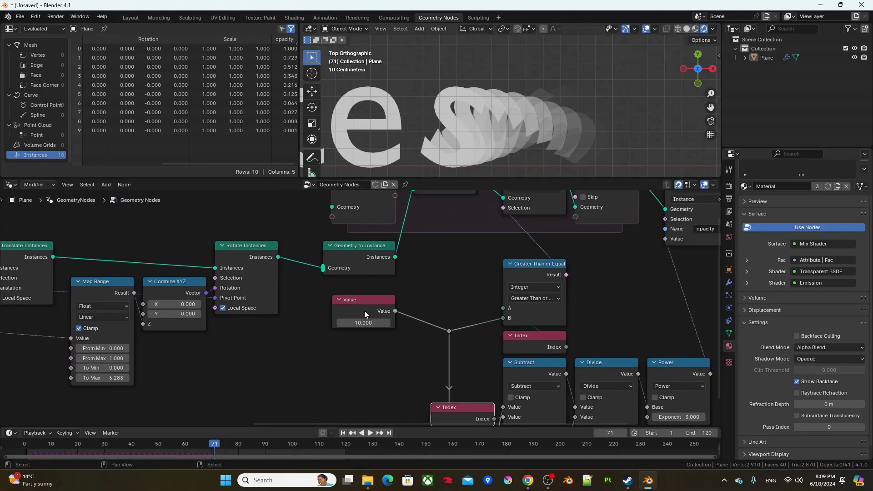
Duplicate the Value node below the original and set the copy to 2.
drag(365, 310, 319, 310)
middle_drag(415, 323, 416, 291)
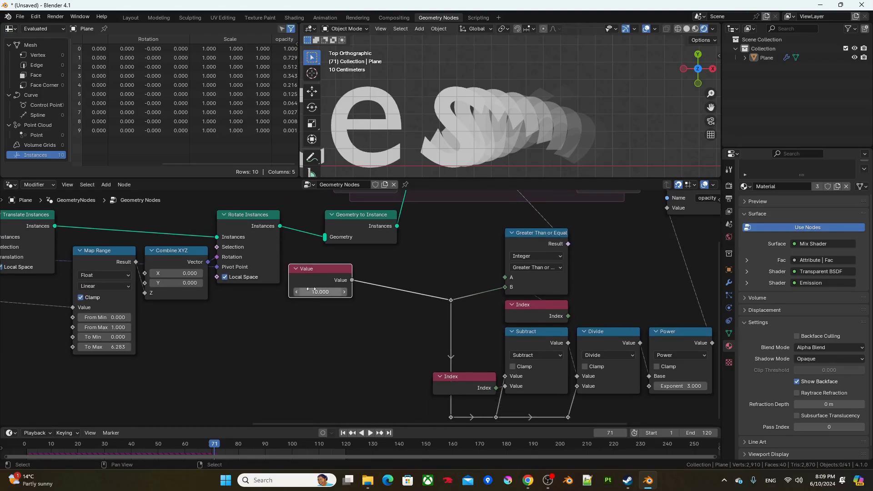
key(shift+d)
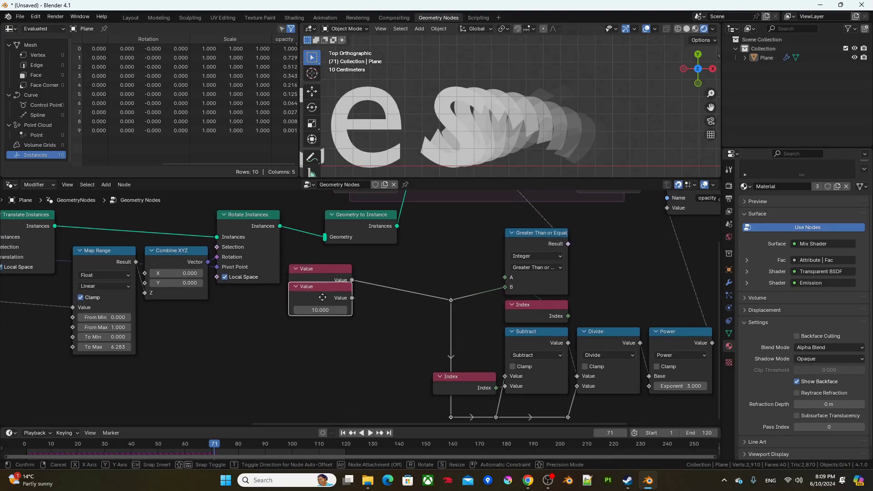
click(328, 306)
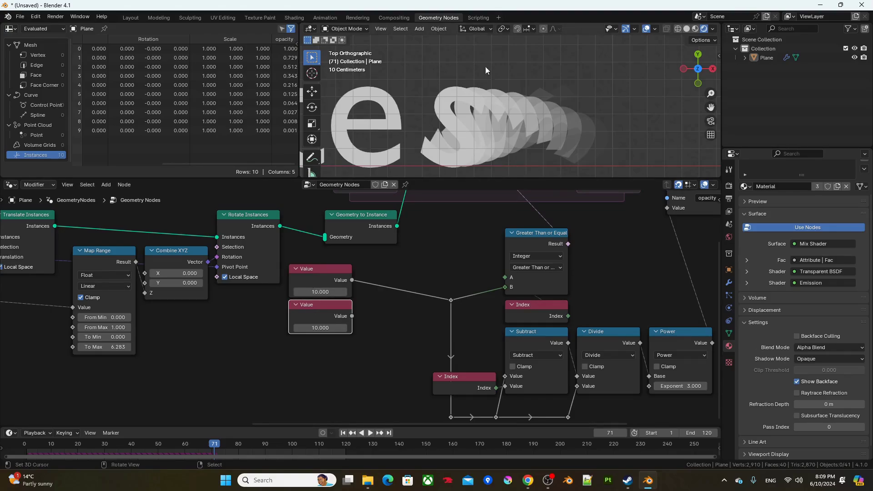
click(325, 328)
text(2)
key(Return)
Join both Value nodes into a new Math node set to Multiply.
shift+click(319, 268)
key(ctrl+0)
key(g)
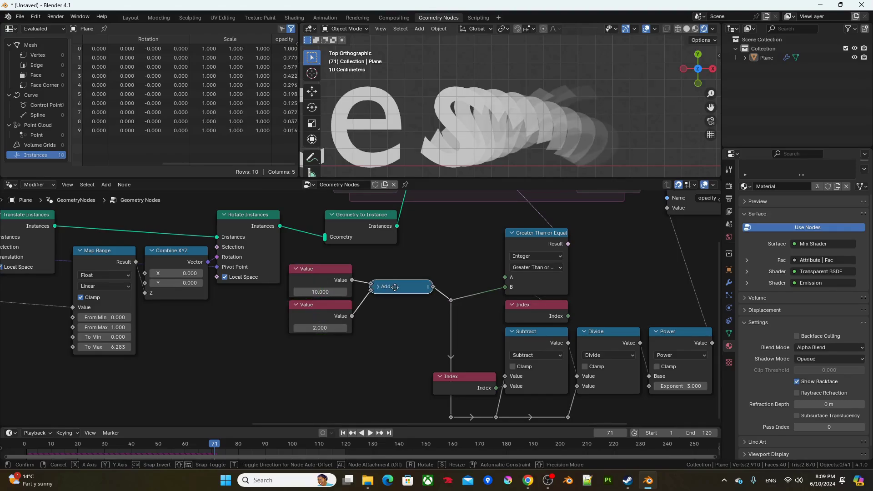
click(395, 287)
key(h)
click(390, 308)
click(408, 306)
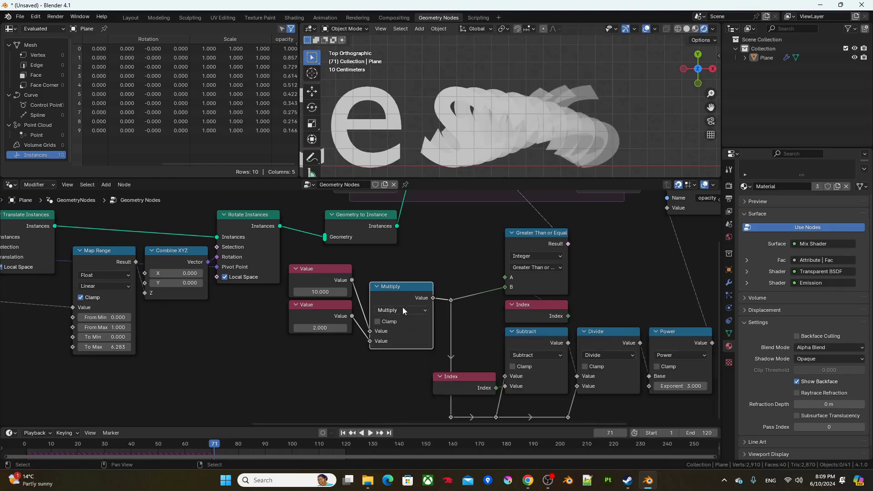
Replay from frame 1 to check the 20-copy trail, then select Set Material and Group Output.
middle_drag(481, 260, 429, 253)
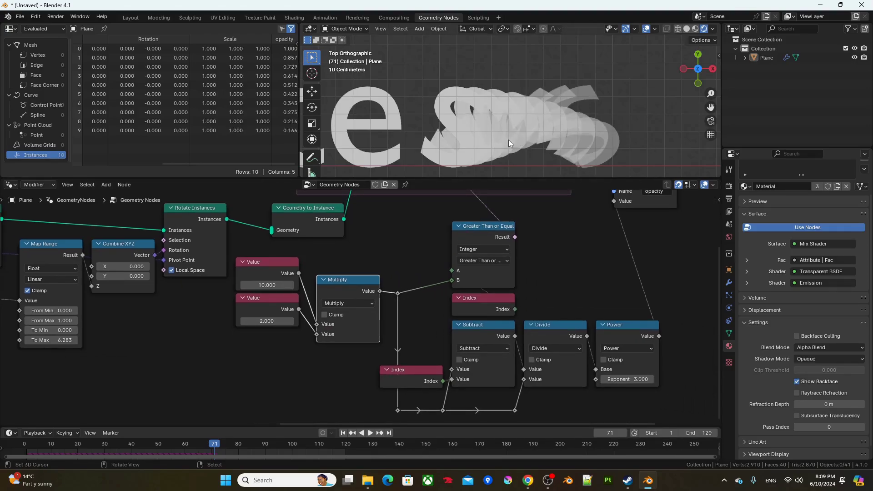
key(shift+Left)
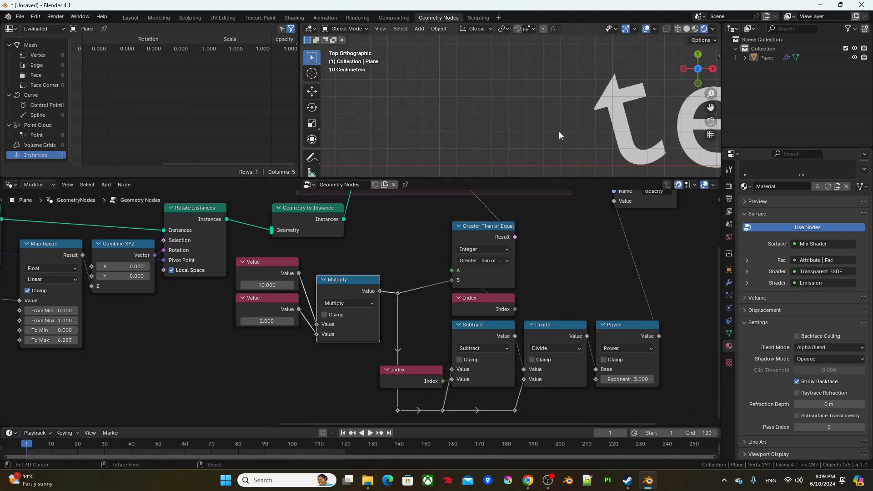
key(space)
key(space)
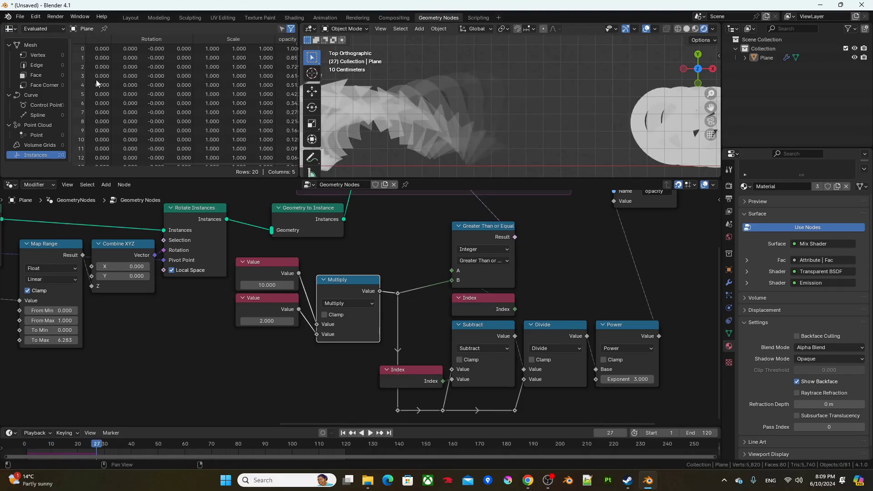
scroll(114, 143, down, 3)
scroll(107, 133, up, 3)
ctrl+scroll(545, 259, right, 10)
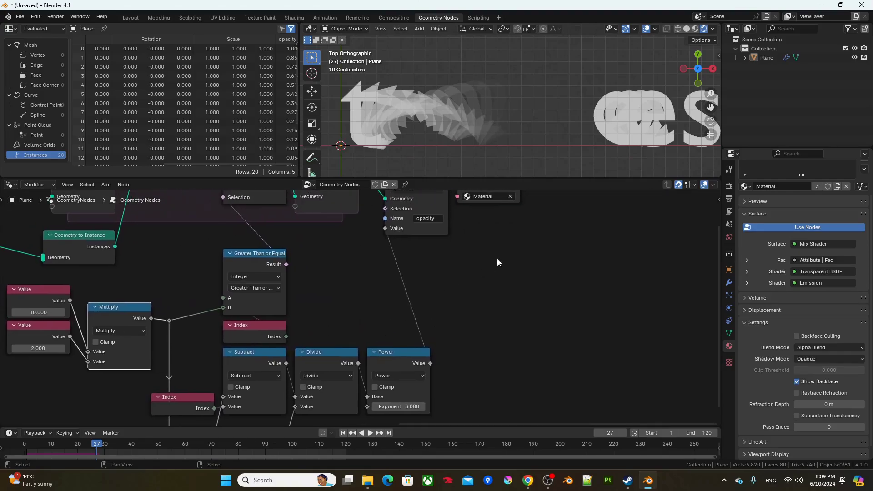
drag(577, 319, 425, 227)
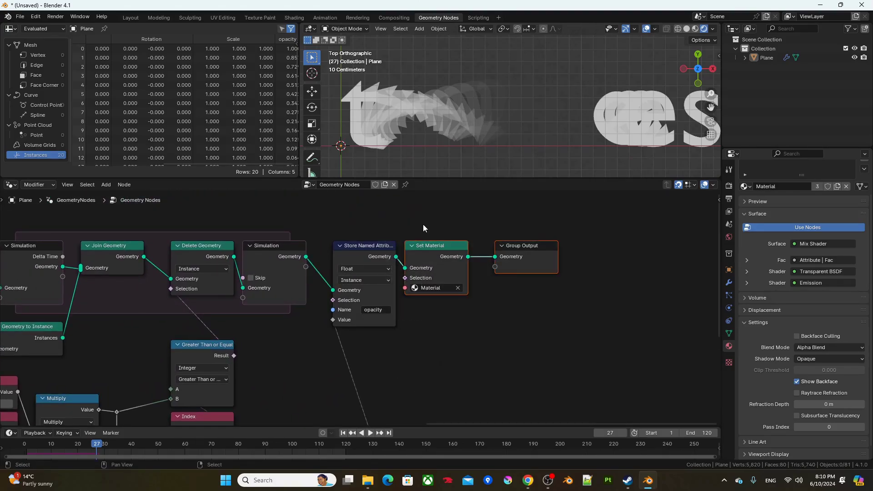
Insert a Delete Geometry node before Set Material, deleting on the Instance domain.
key(g)
key(x)
click(527, 226)
click(445, 290)
key(F3)
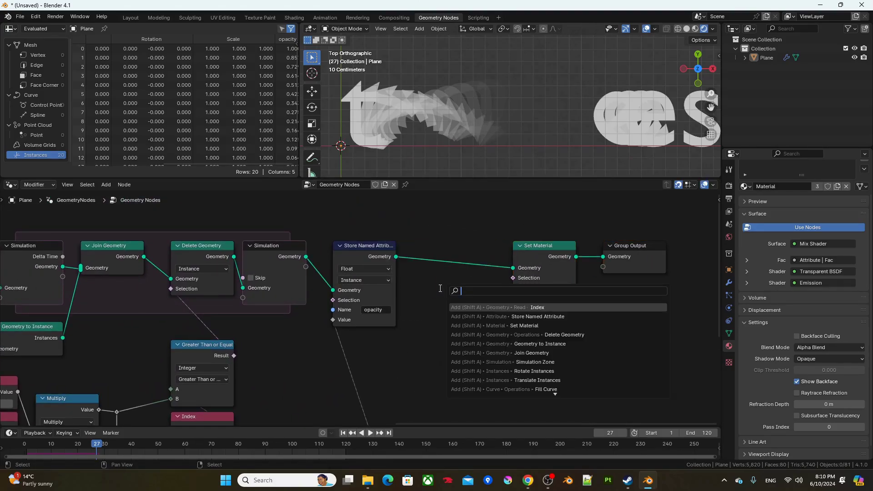
text(delete geo)
key(Return)
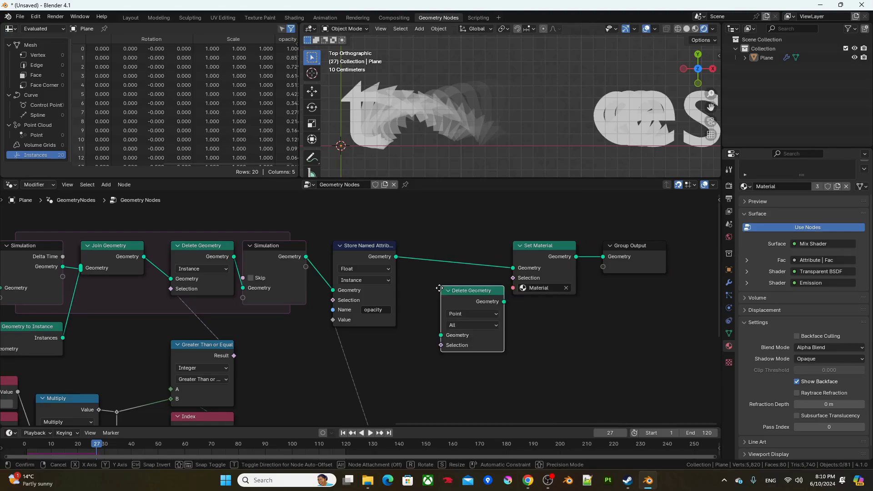
click(414, 241)
click(438, 268)
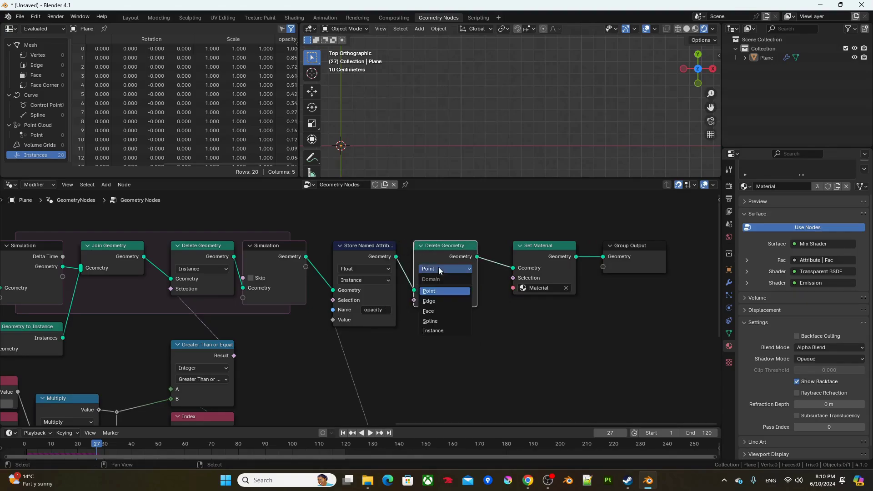
click(444, 329)
Add an Index node feeding a new Floored Modulo node.
middle_drag(448, 316, 503, 295)
key(shift+a)
text(index)
key(Return)
click(417, 324)
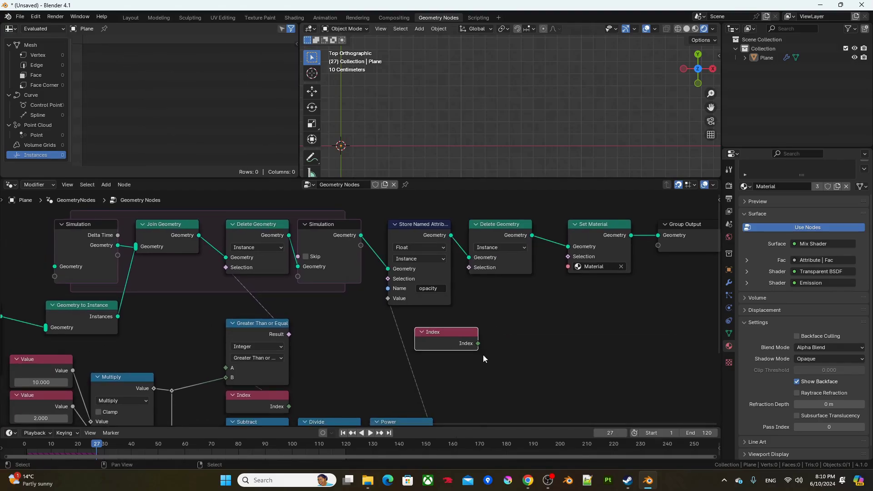
drag(478, 344, 504, 339)
text(floor)
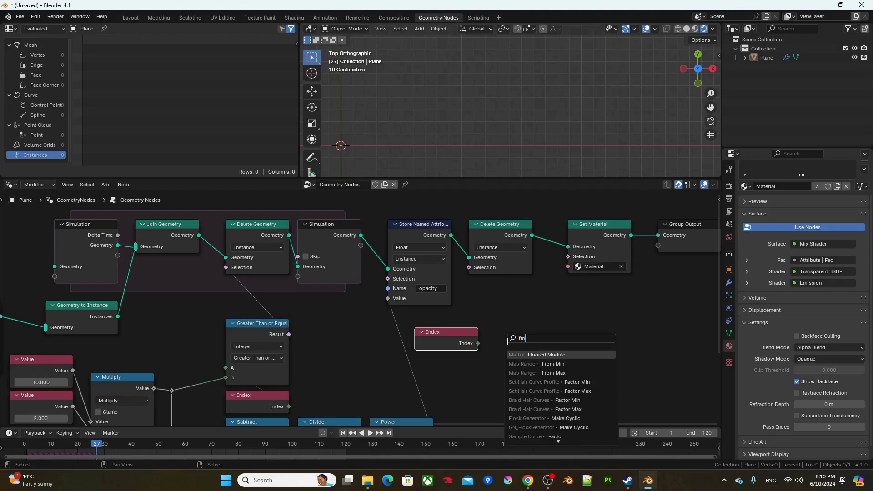
key(Return)
click(494, 357)
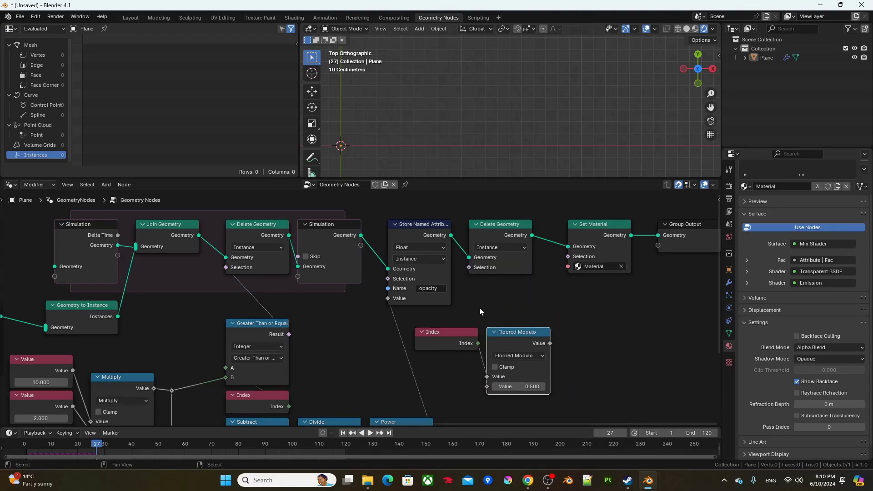
Use the 2.000 Value as the modulo divisor and wire the result into Delete Geometry's Selection.
middle_drag(478, 307, 506, 211)
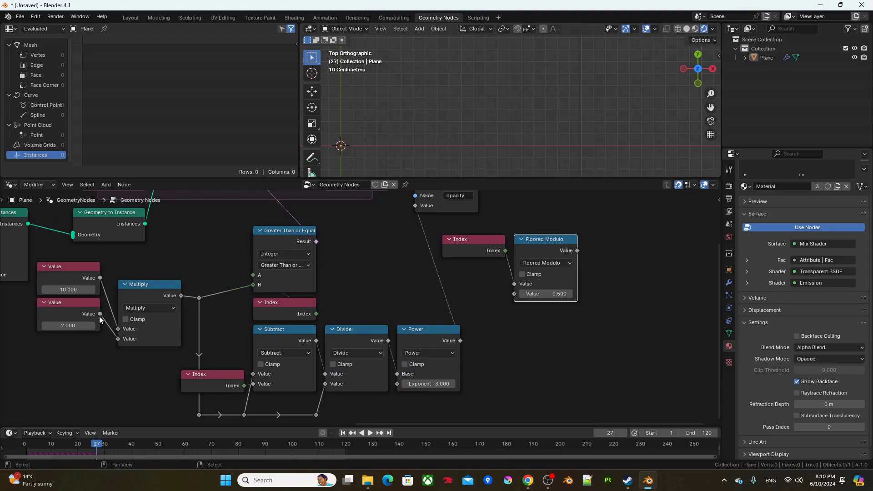
drag(101, 314, 514, 292)
middle_drag(596, 266, 594, 327)
drag(566, 319, 482, 242)
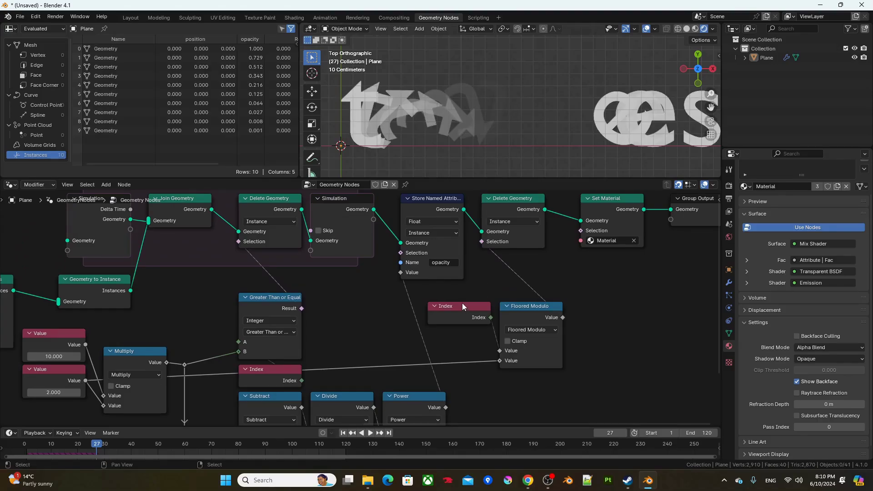
drag(462, 303, 462, 305)
drag(427, 284, 532, 284)
Move the Index node below Floored Modulo and replay the animation from frame 1.
click(555, 272)
drag(443, 273, 510, 352)
scroll(580, 282, down, 1)
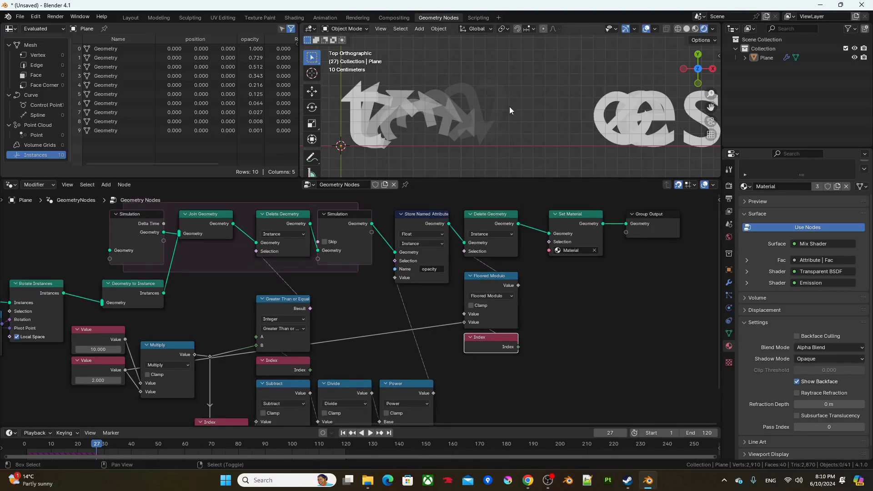
key(shift+Left)
key(space)
key(space)
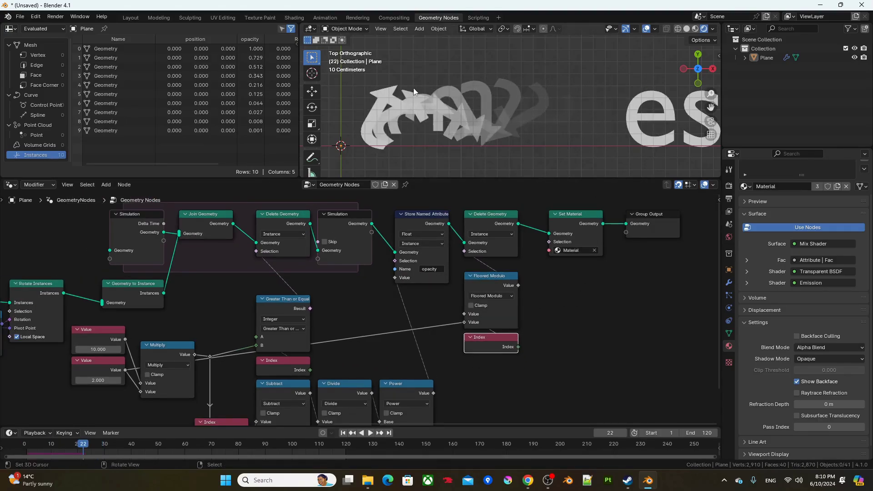
Change the lower Value from 2 to 3 and replay the trail.
scroll(269, 291, down, 5)
scroll(268, 291, left, 5)
click(221, 309)
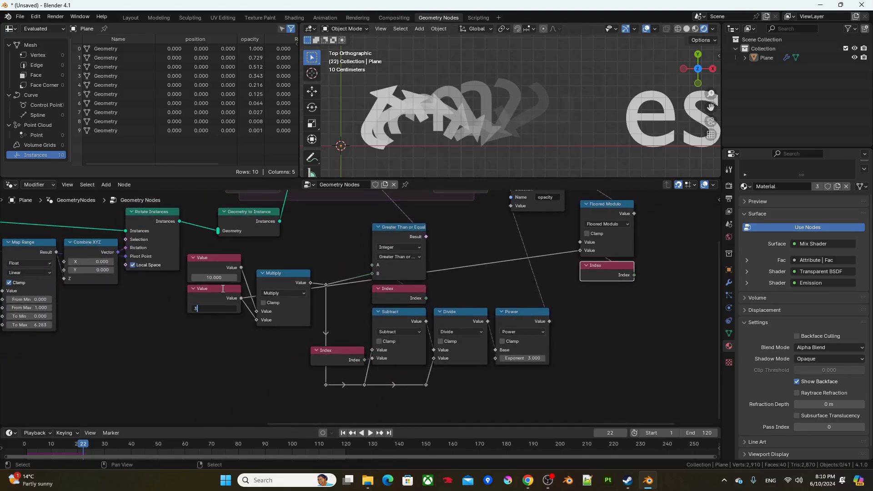
key(Return)
key(shift+Left)
key(space)
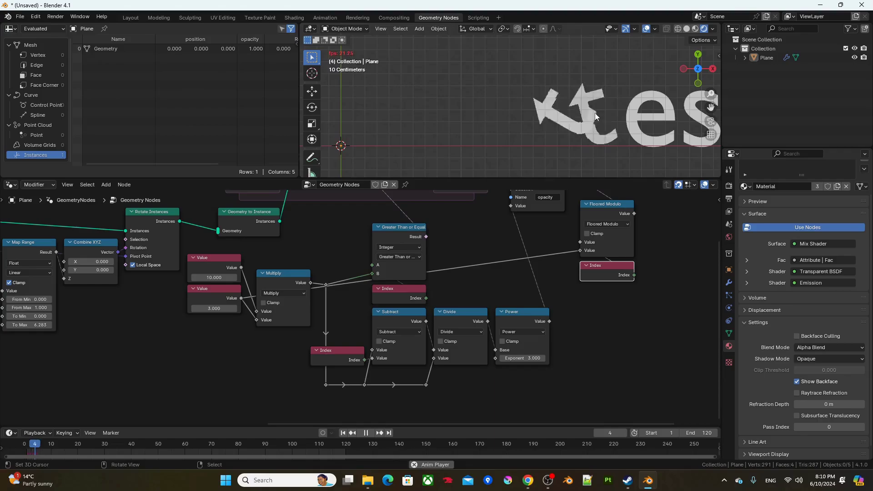
key(space)
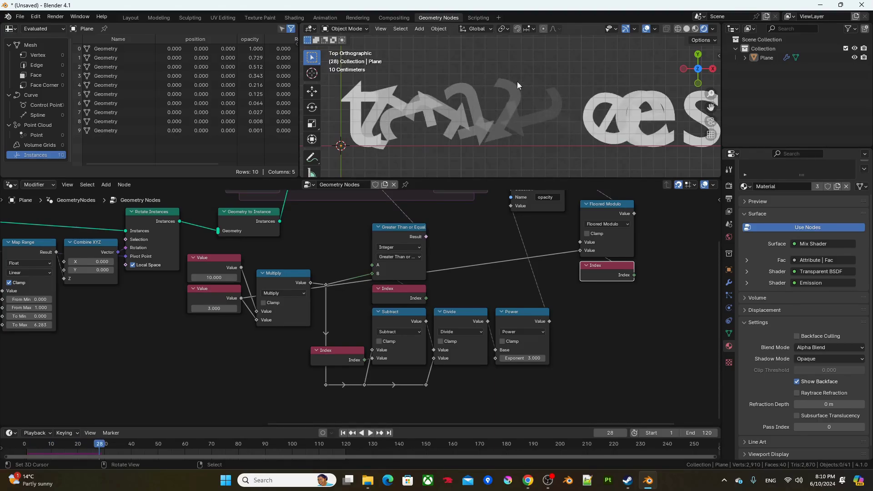
key(space)
key(space)
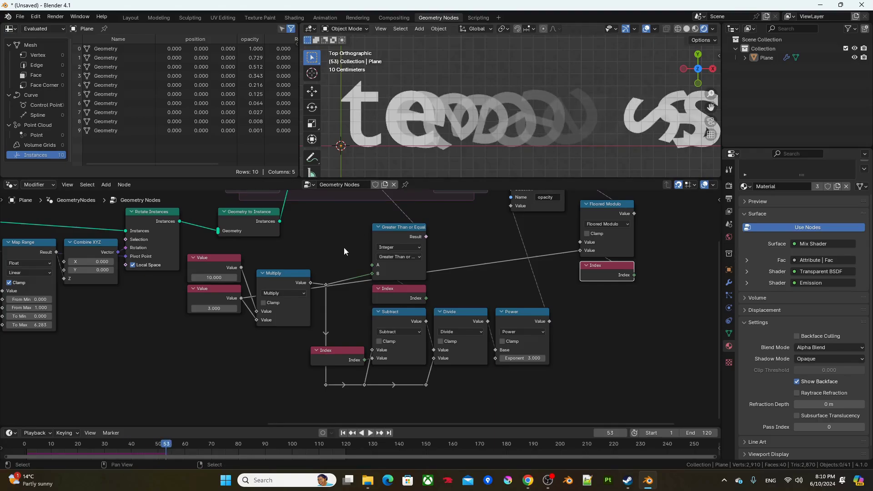
Test a spacing value of 1 and replay from the first frame.
click(213, 308)
text(1)
key(Return)
key(shift+Left)
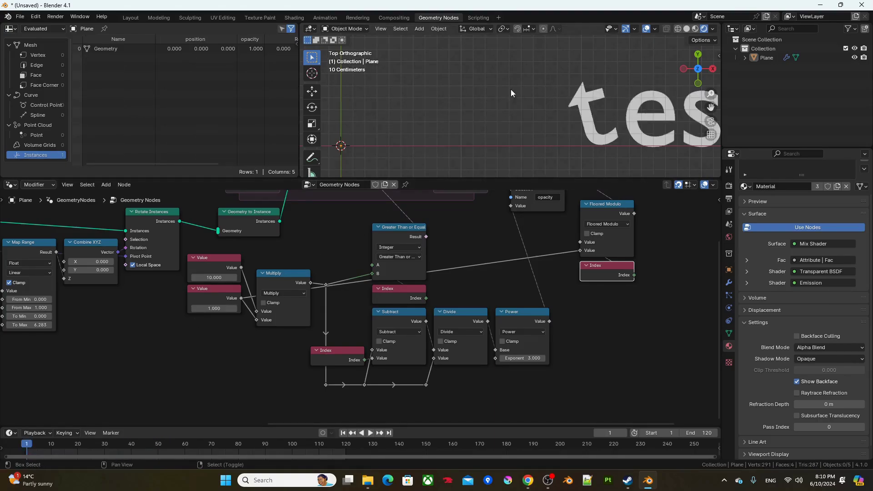
key(space)
key(space)
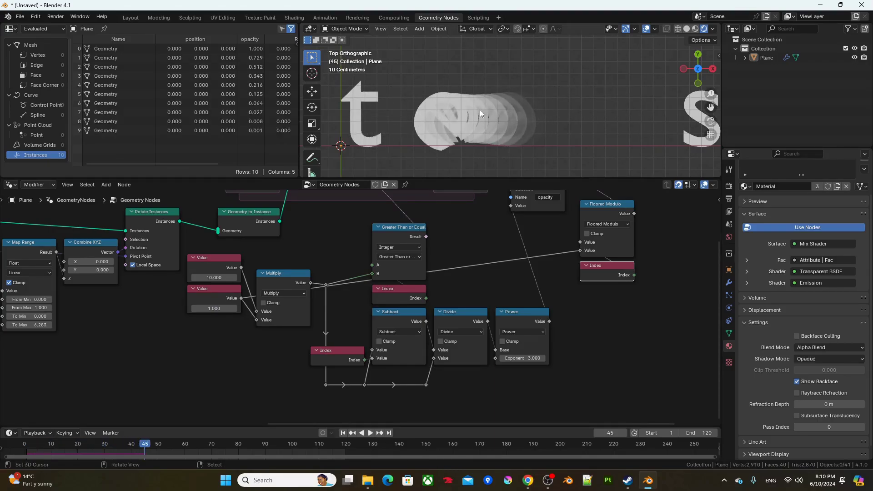
Restore the spacing value to 3 and replay, stopping at frame 33.
click(225, 309)
text(3)
key(Return)
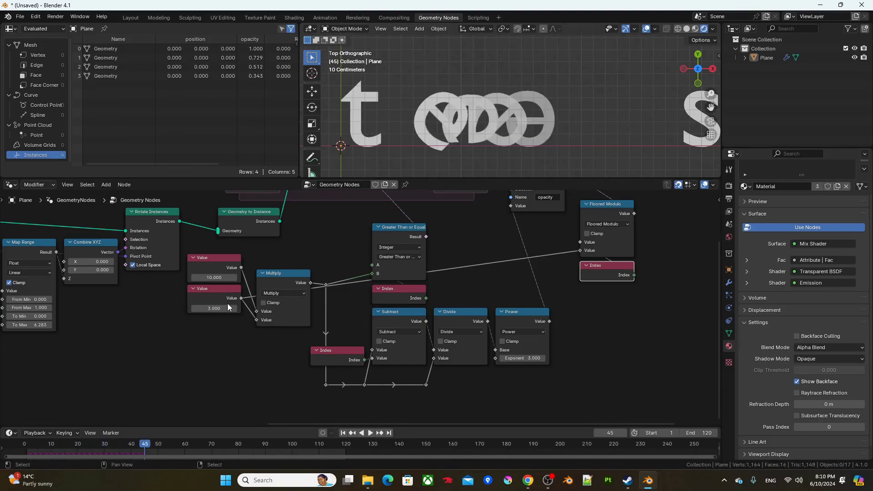
key(shift+Left)
key(space)
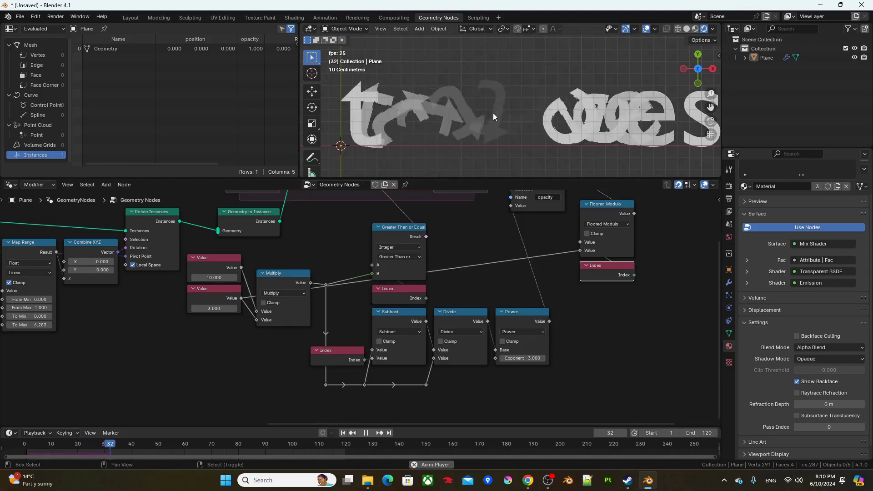
key(space)
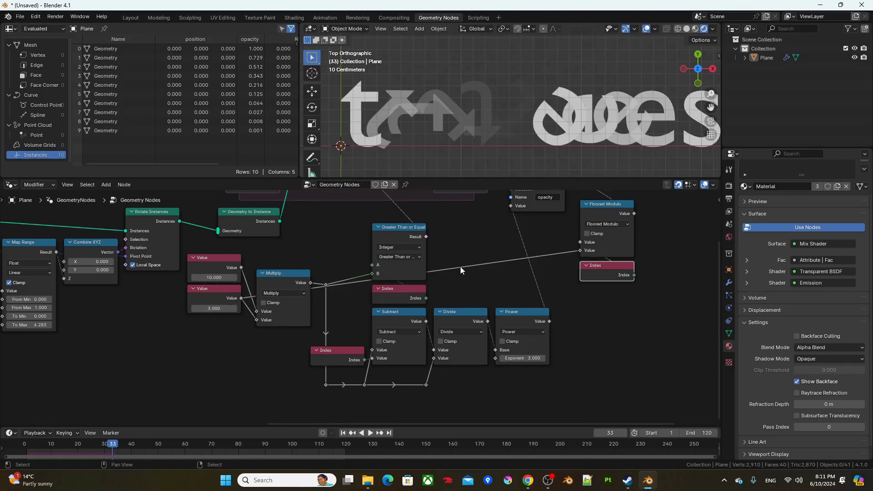
Add reroutes to the Floored Modulo input link and the 3.000 value's link, routing both below the tree.
shift+right_drag(558, 239, 558, 258)
drag(560, 255, 588, 393)
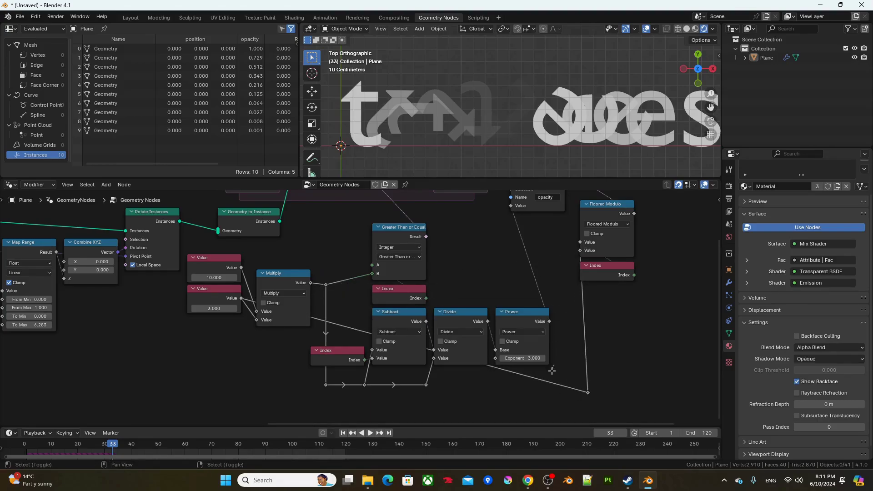
shift+right_drag(551, 372, 532, 388)
drag(532, 387, 233, 405)
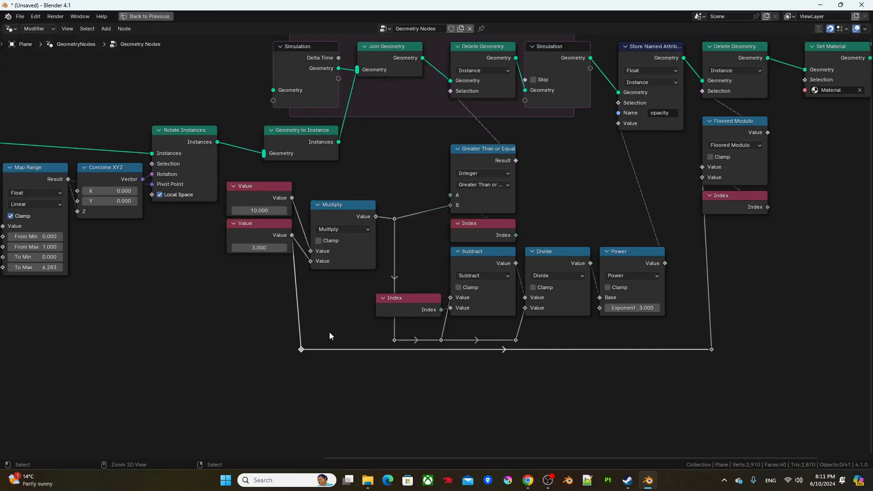
Maximize the node editor to fill the window and survey the whole trail node tree.
key(ctrl+space)
scroll(275, 196, down, 1)
middle_drag(274, 197, 494, 209)
scroll(494, 208, down, 1)
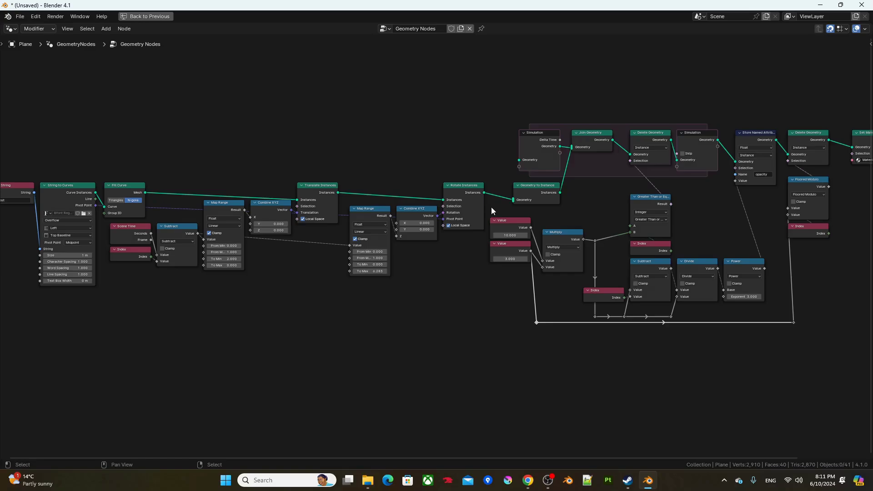
scroll(444, 221, up, 1)
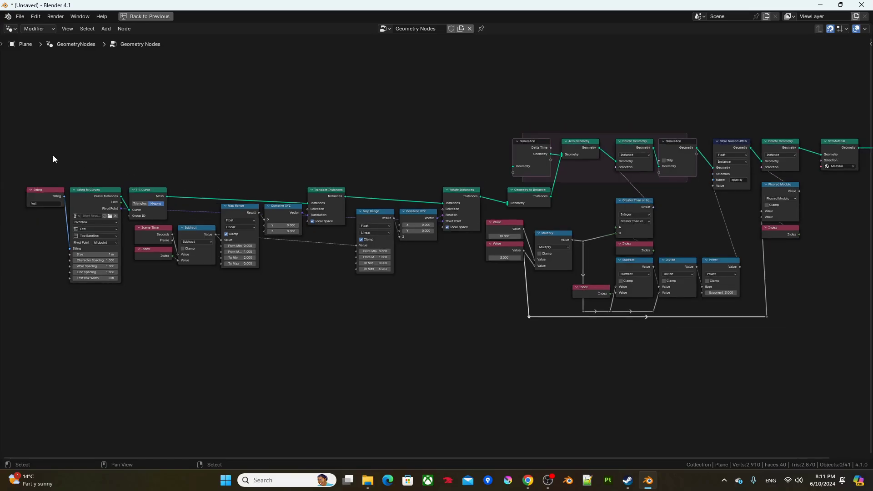
Box-select the left-side text/transform nodes, simulation zone and Store Named Attribute area, then deselect all.
drag(26, 151, 474, 328)
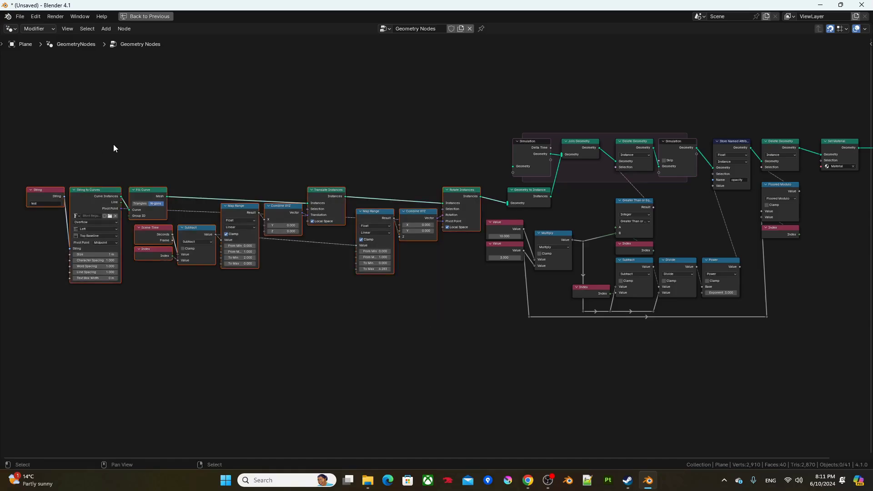
drag(32, 141, 457, 347)
middle_drag(571, 313, 364, 332)
scroll(364, 332, up, 2)
drag(190, 122, 619, 416)
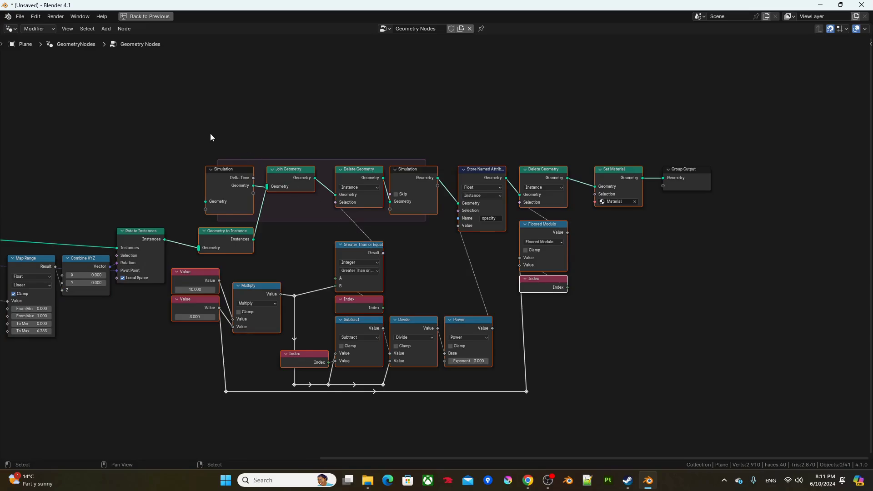
drag(211, 135, 434, 218)
drag(441, 149, 503, 346)
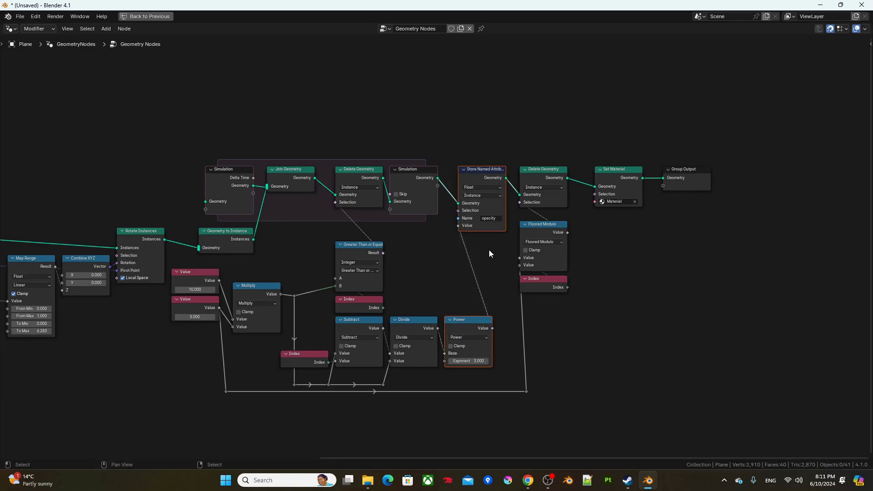
click(490, 248)
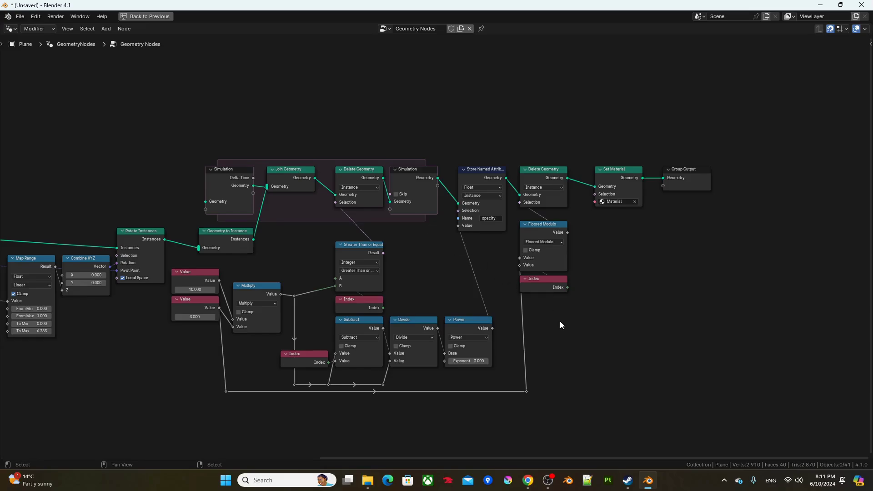
Restore the full layout, set the Output frame rate to 60 fps and test playback.
key(ctrl+space)
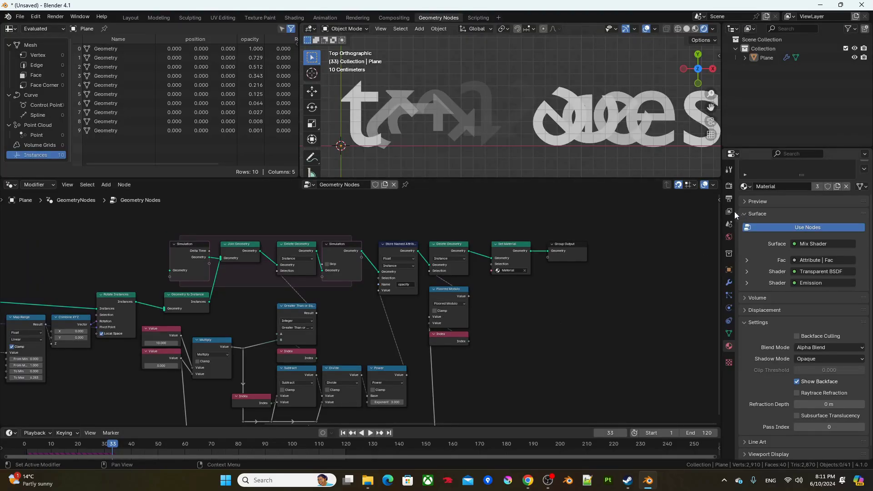
click(729, 198)
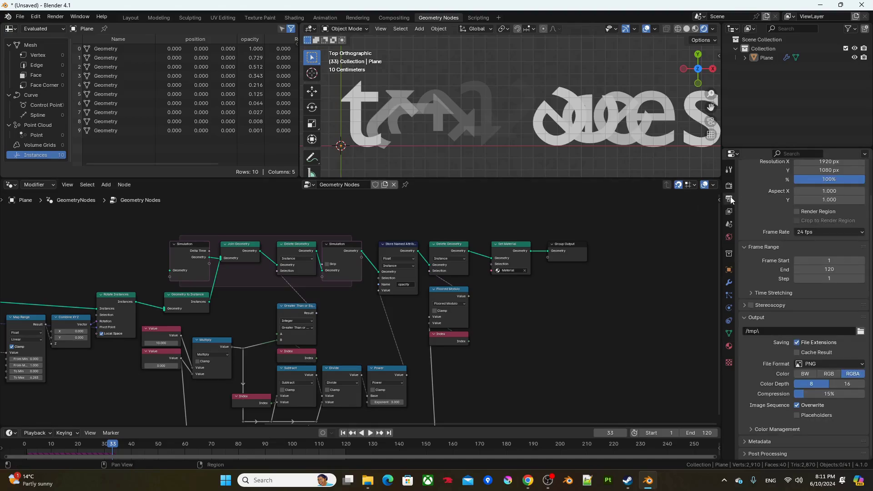
click(819, 232)
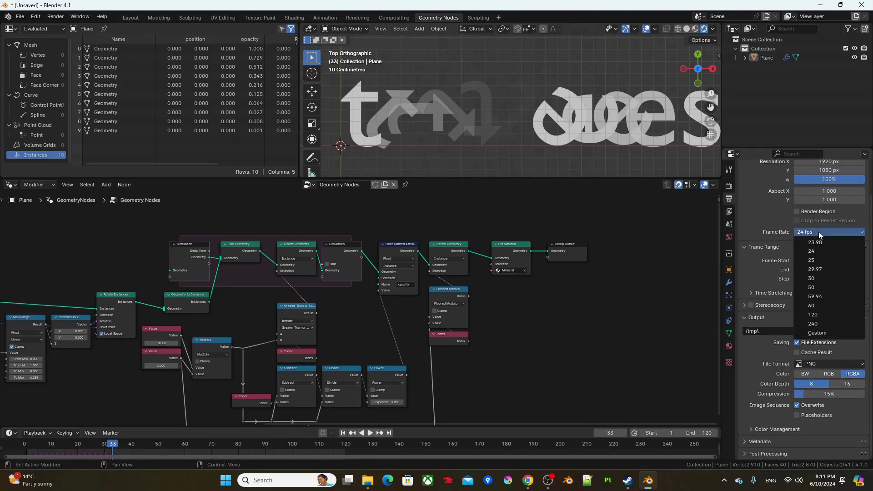
click(815, 306)
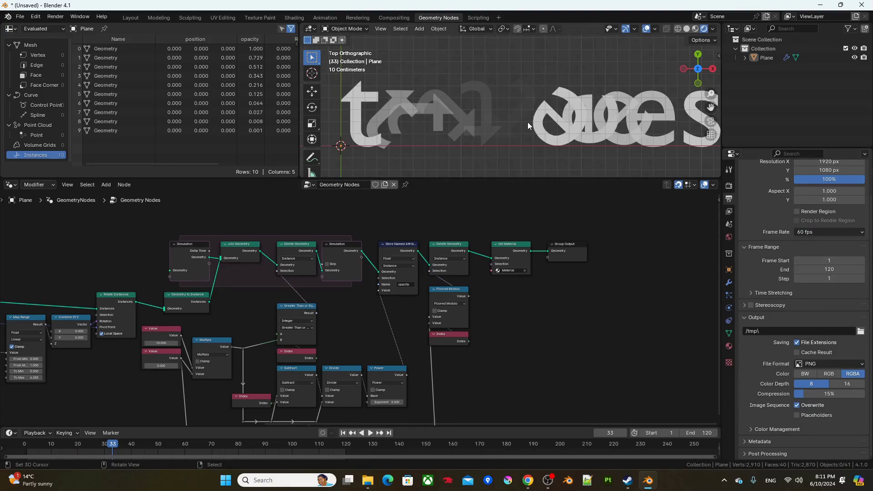
key(space)
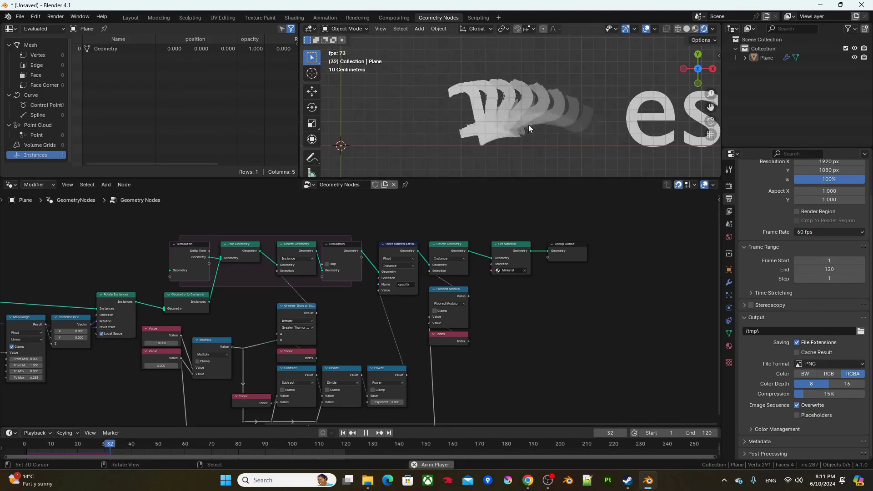
key(space)
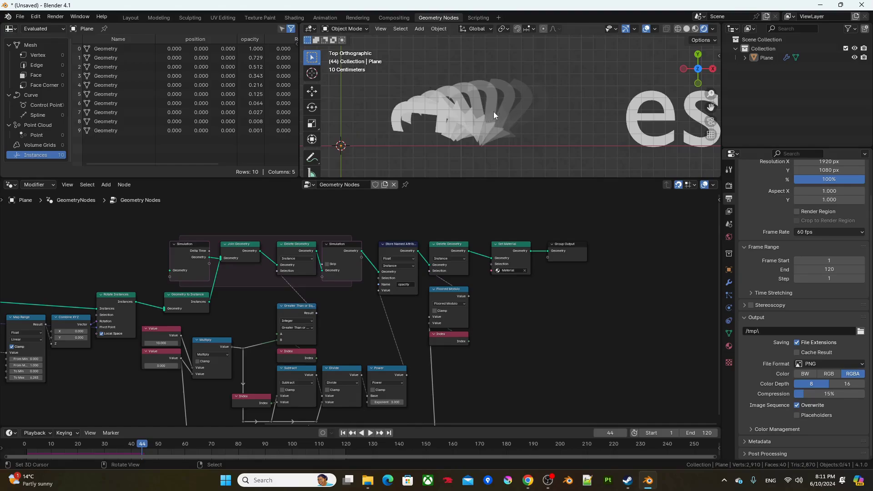
Set the frame rate back to 24 fps and replay the simulation from frame 1.
click(826, 232)
click(822, 251)
key(shift+Left)
key(space)
key(space)
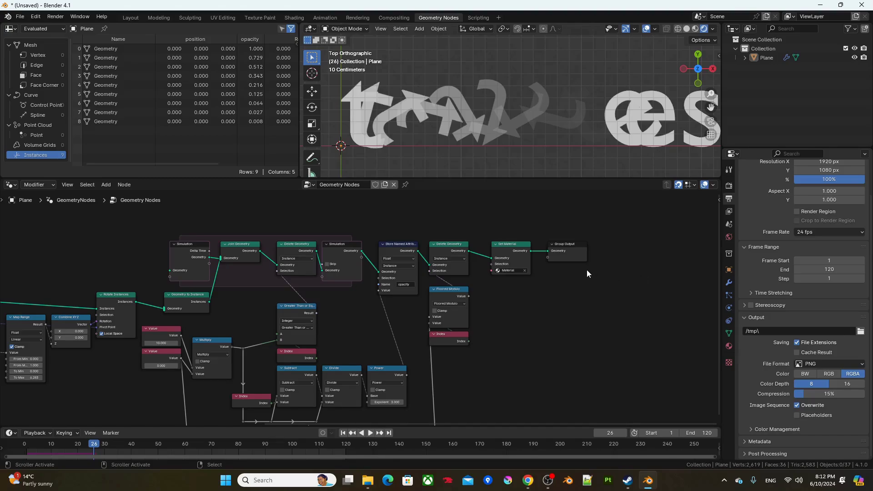
Change the upper Value node from 10 to 1 and play the trail in the maximized viewport.
key(shift+Left)
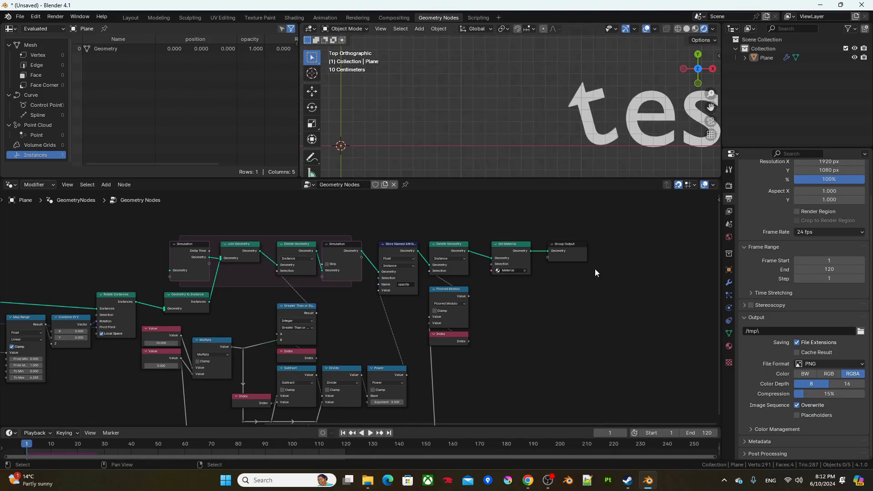
click(162, 343)
text(1)
key(Return)
key(ctrl)
key(ctrl+space)
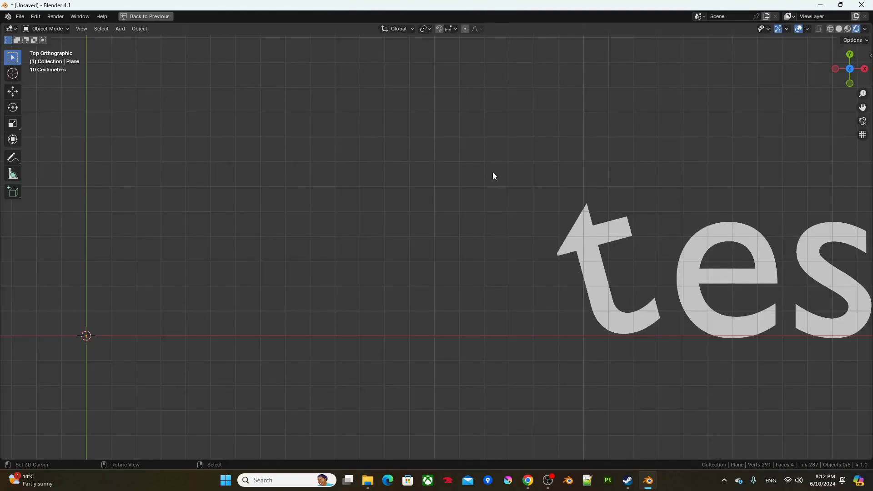
key(space)
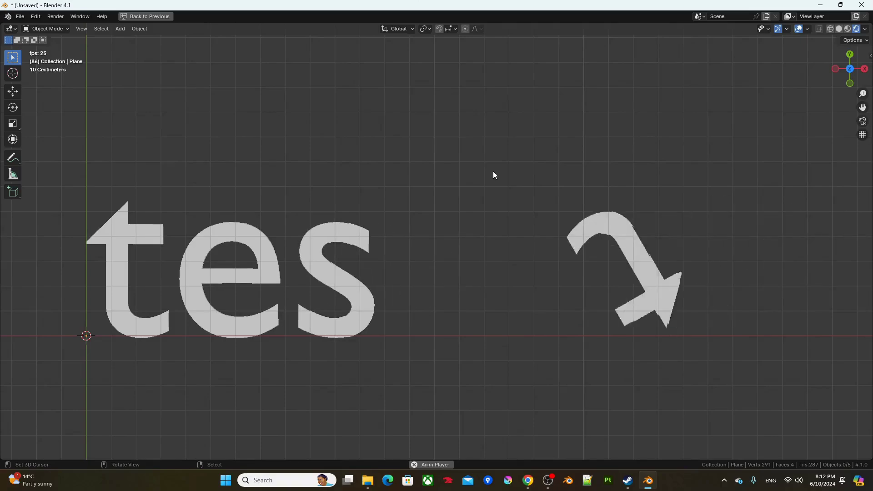
key(ctrl+space)
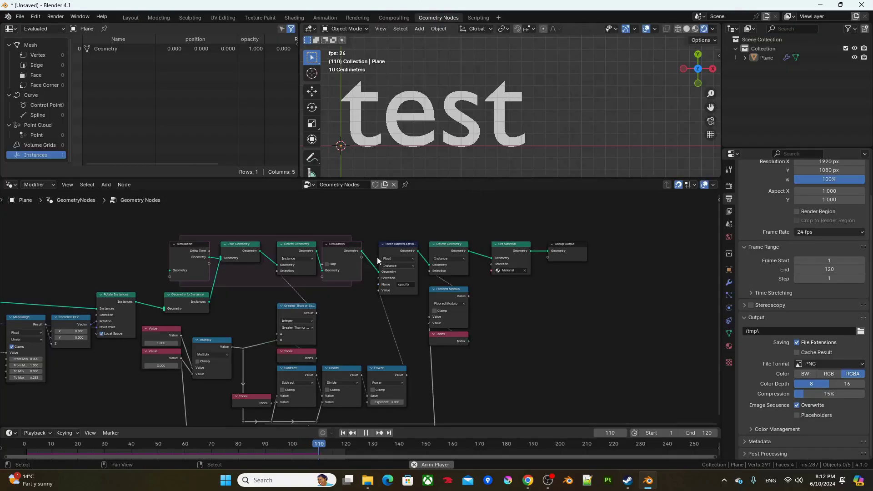
Restore the upper Value node to 10 and play the ghost trail through to frame 50.
double_click(169, 344)
text(10)
key(Return)
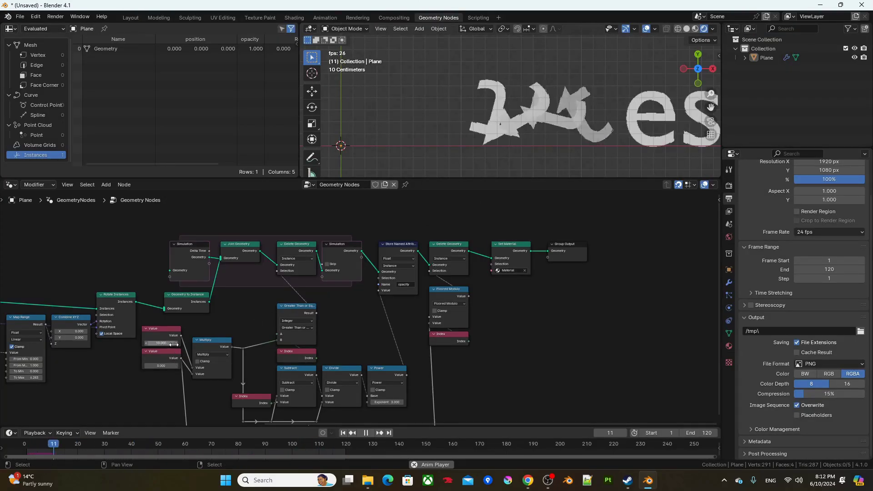
key(ctrl+space)
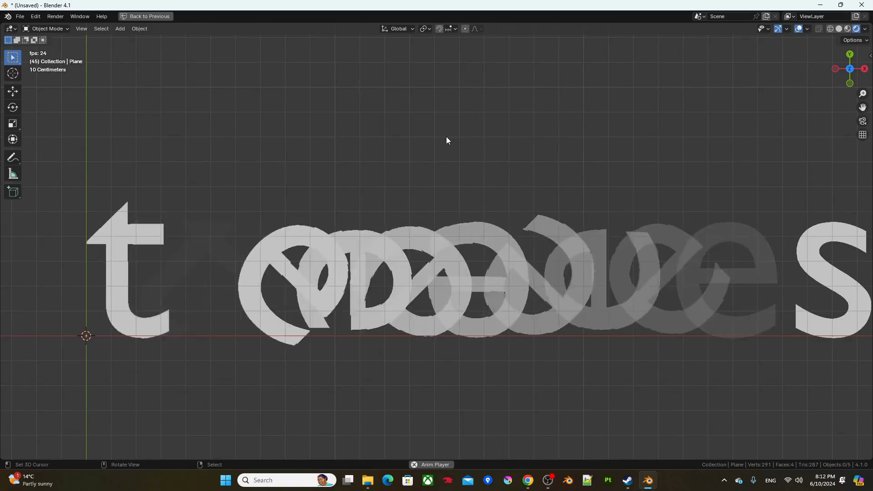
key(space)
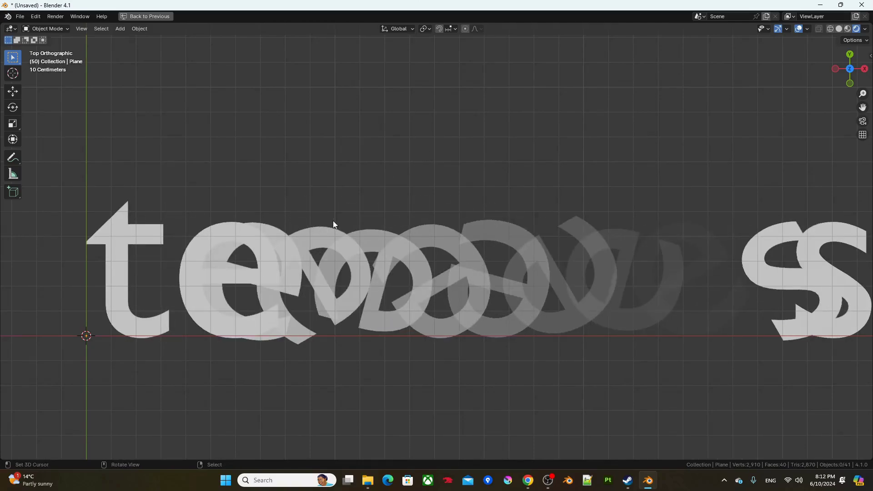
key(ctrl+space)
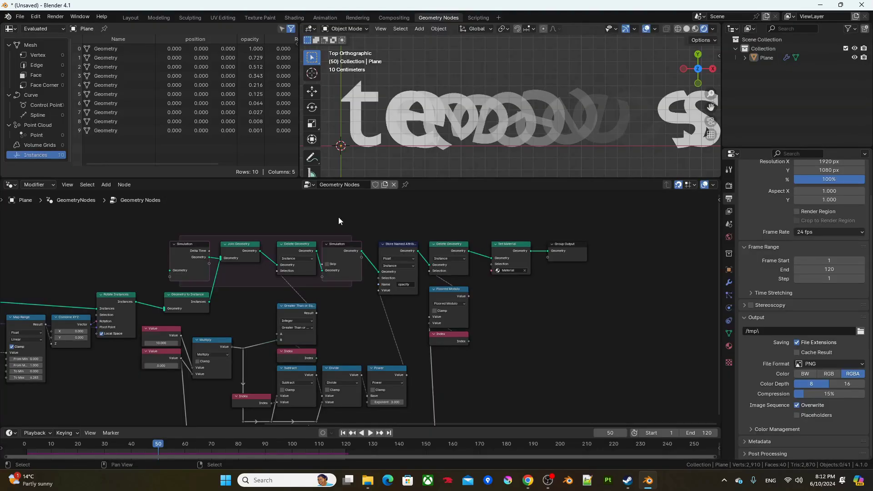